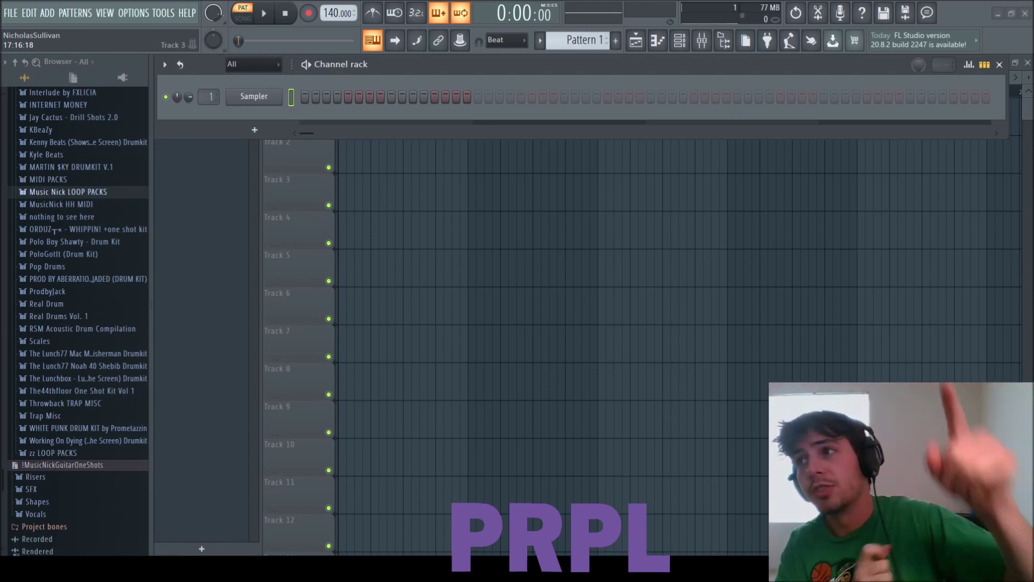
Set the project tempo to 146 BPM and move the Pattern 1 clip to the start of Track 1.
scroll(326, 13, up, 6)
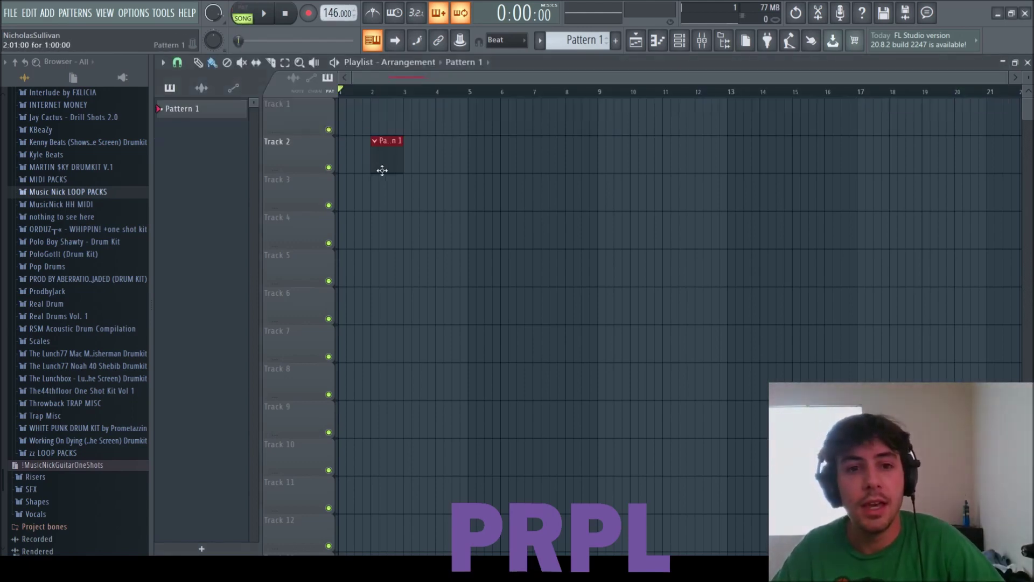
drag(381, 169, 358, 120)
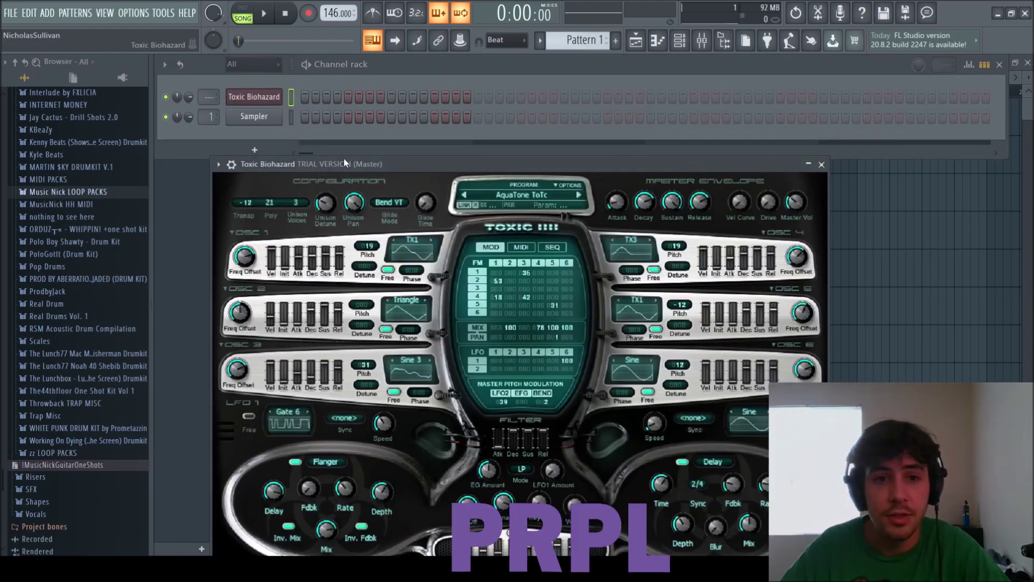
Browse Toxic Biohazard's Ambient Textures presets, trying Beneath Me ToTc and DarkStar 1 ToTc, and load Darkstar 2 ToTc.
drag(343, 162, 340, 100)
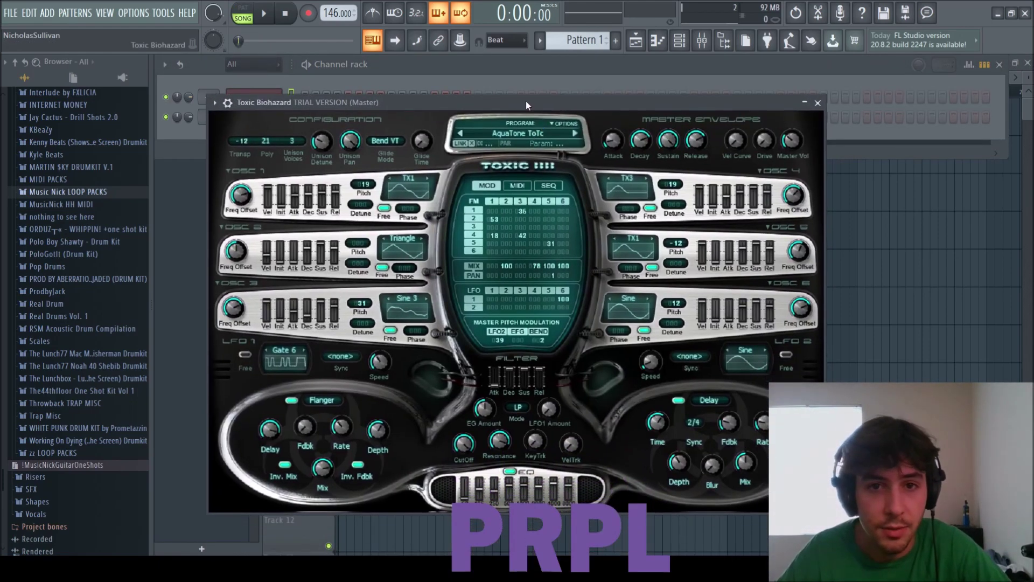
click(528, 130)
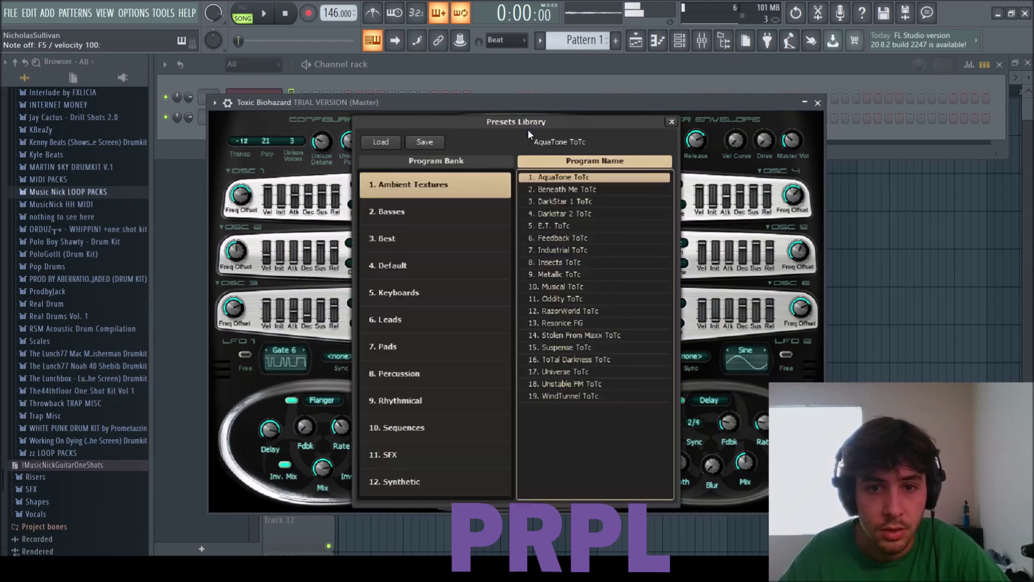
click(582, 190)
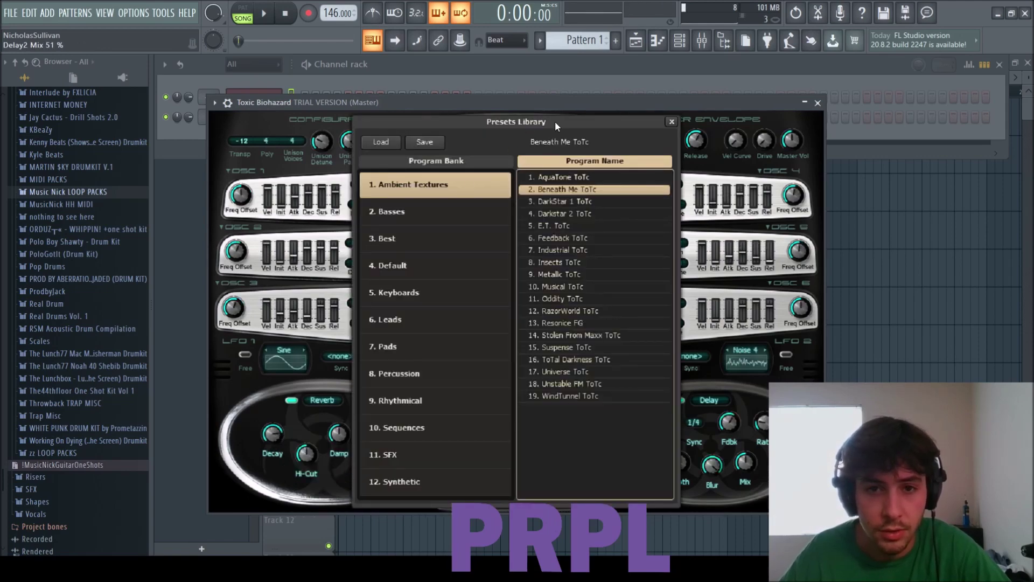
click(555, 202)
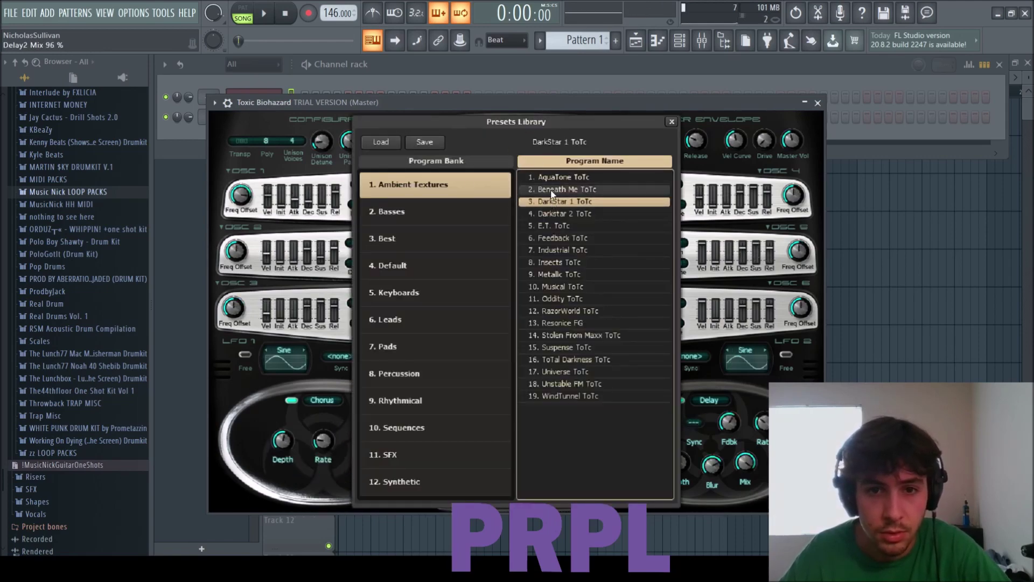
click(562, 214)
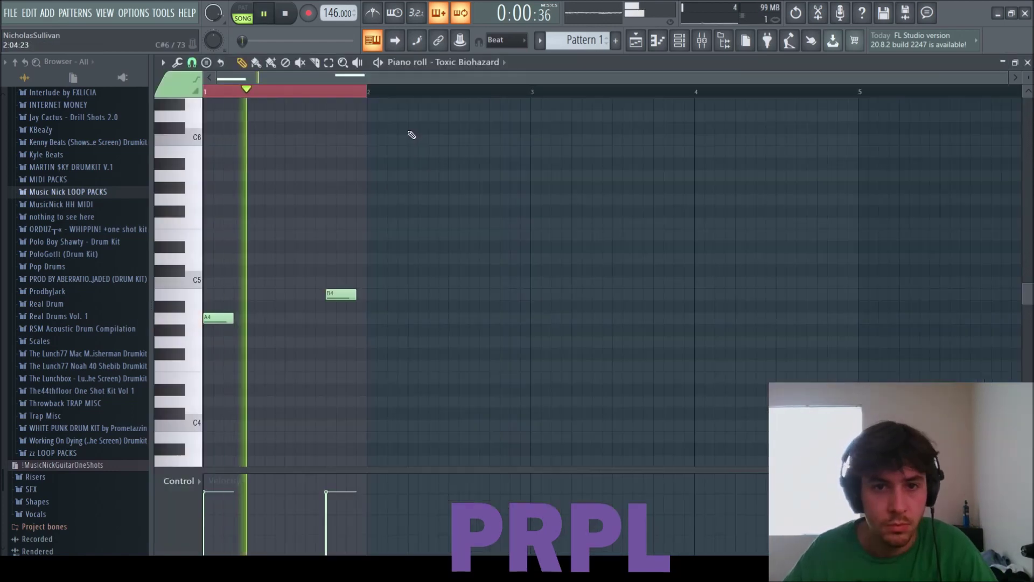
Duplicate the two-bar A4 and B4 phrase of Toxic Biohazard until it fills eight bars, and stop playback.
drag(370, 92, 542, 101)
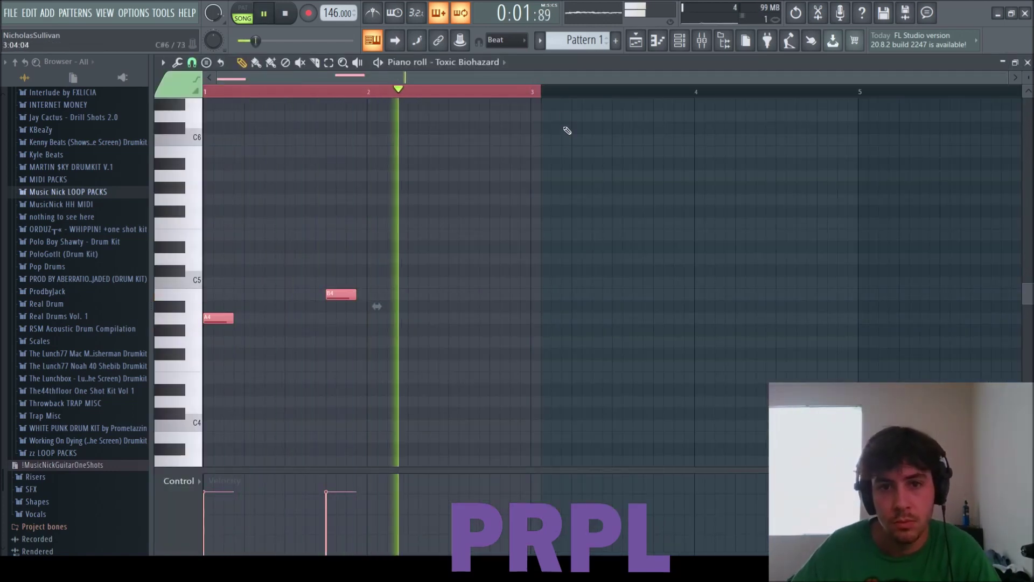
key(ctrl+b)
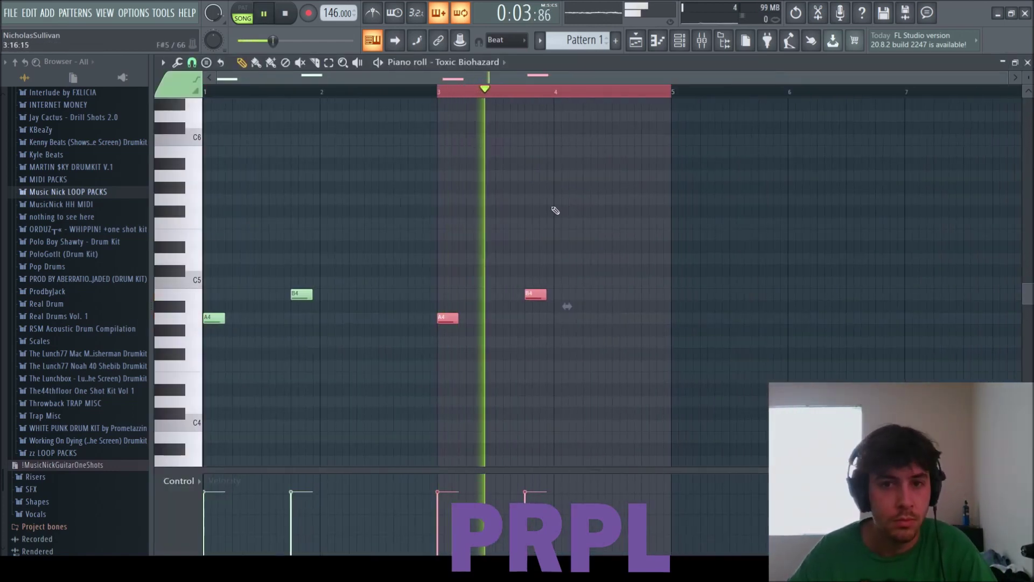
key(ctrl+b)
key(ctrl+b)
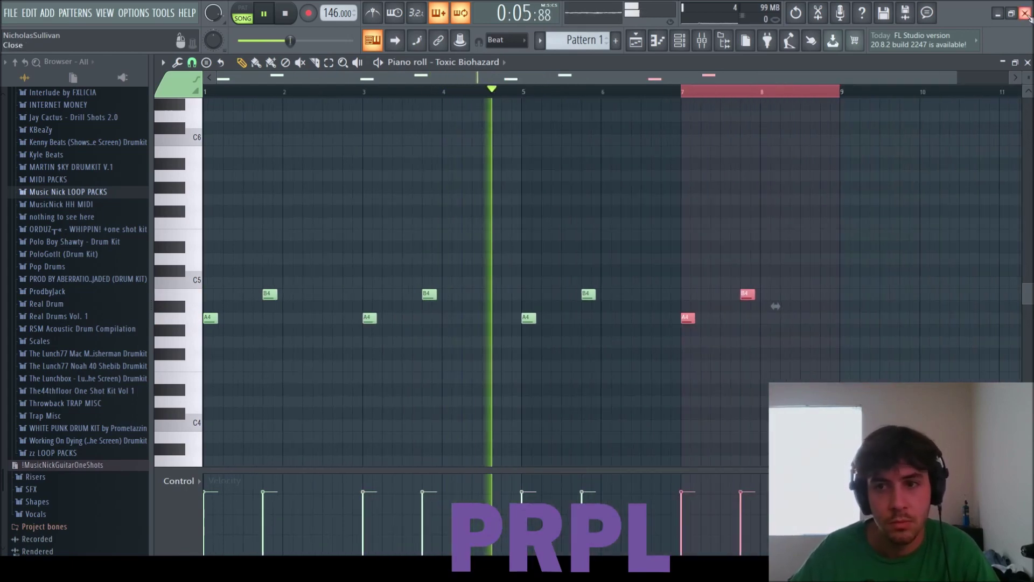
click(1028, 62)
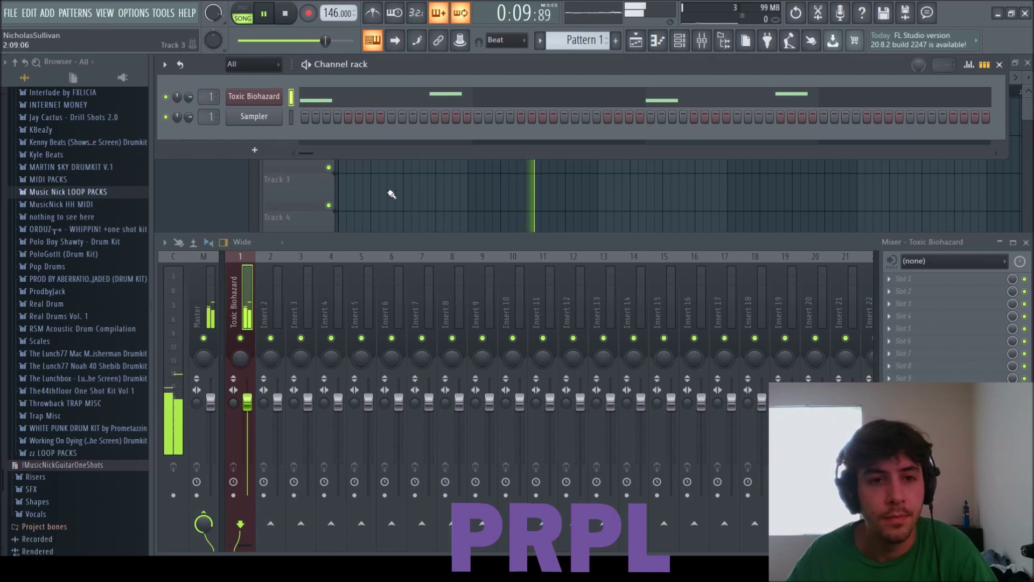
key(space)
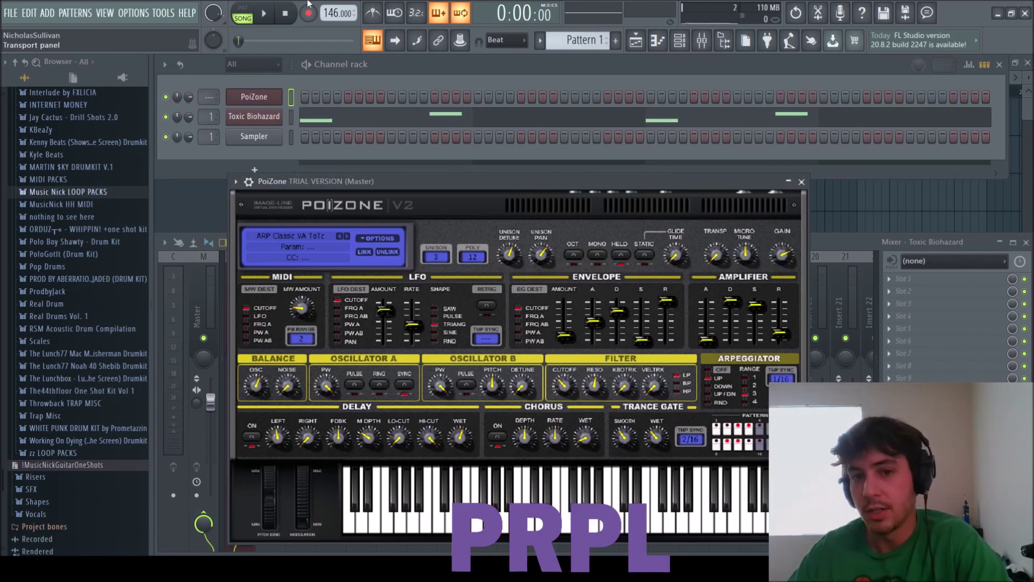
Draw a rising E5, F5, G5, A5 run in the second half of bar 1 in PoiZone's piano roll.
drag(461, 186, 454, 120)
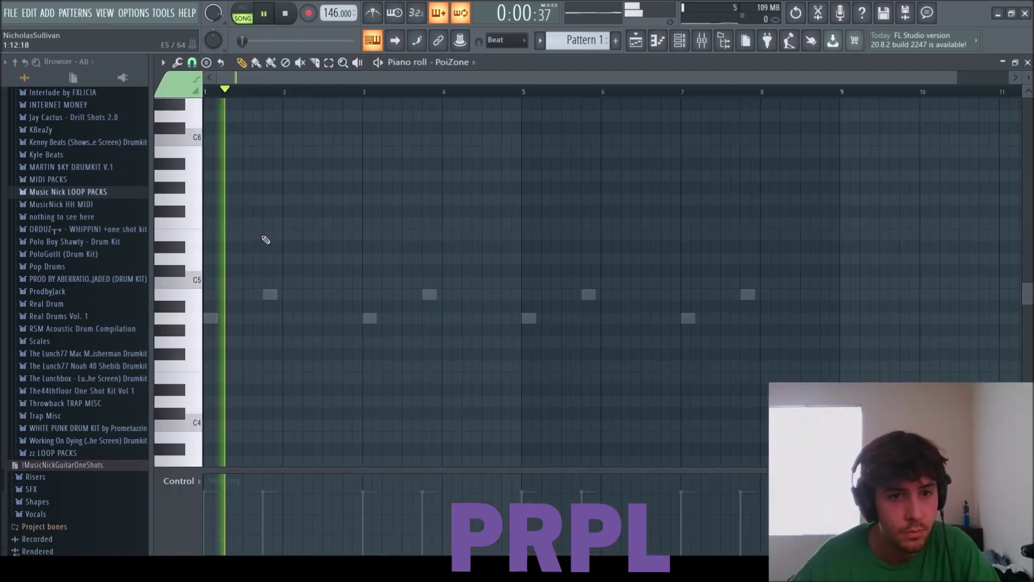
click(249, 236)
key(space)
click(257, 223)
click(266, 199)
click(277, 175)
key(space)
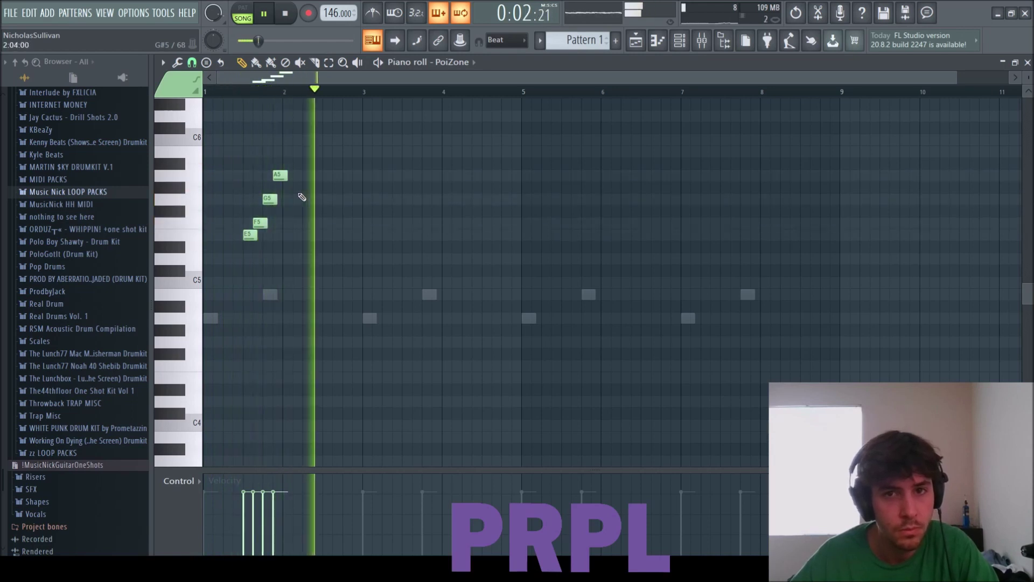
Shorten the A5 note ending the PoiZone run and remove the repeated phrase in bar 4.
drag(287, 176, 277, 175)
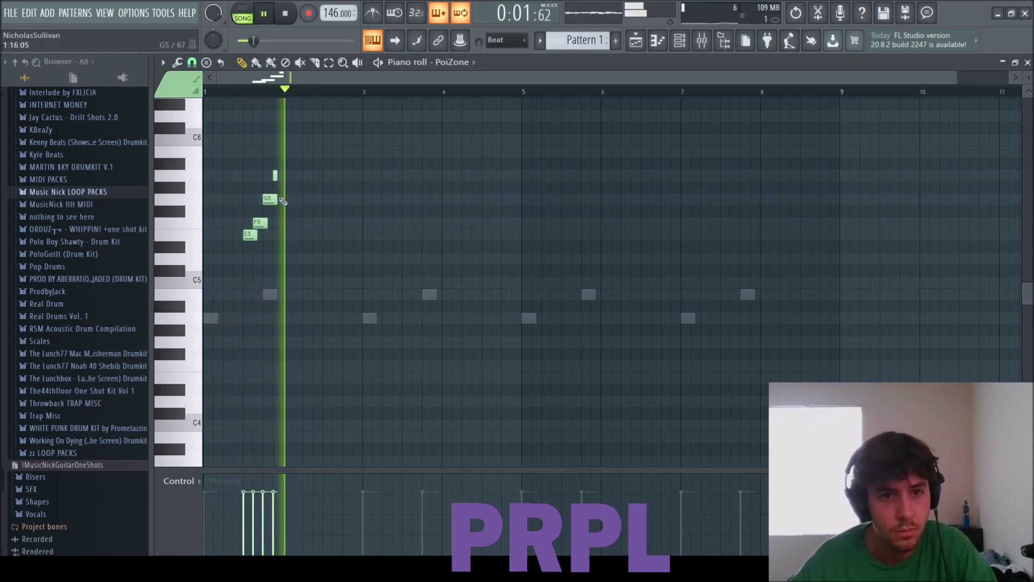
key(space)
key(space)
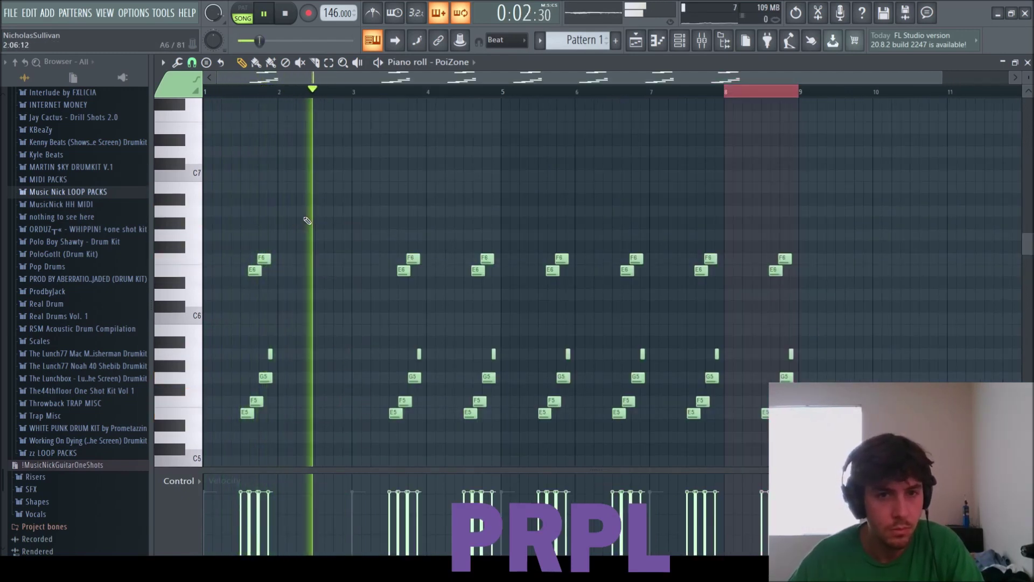
drag(516, 441, 460, 218)
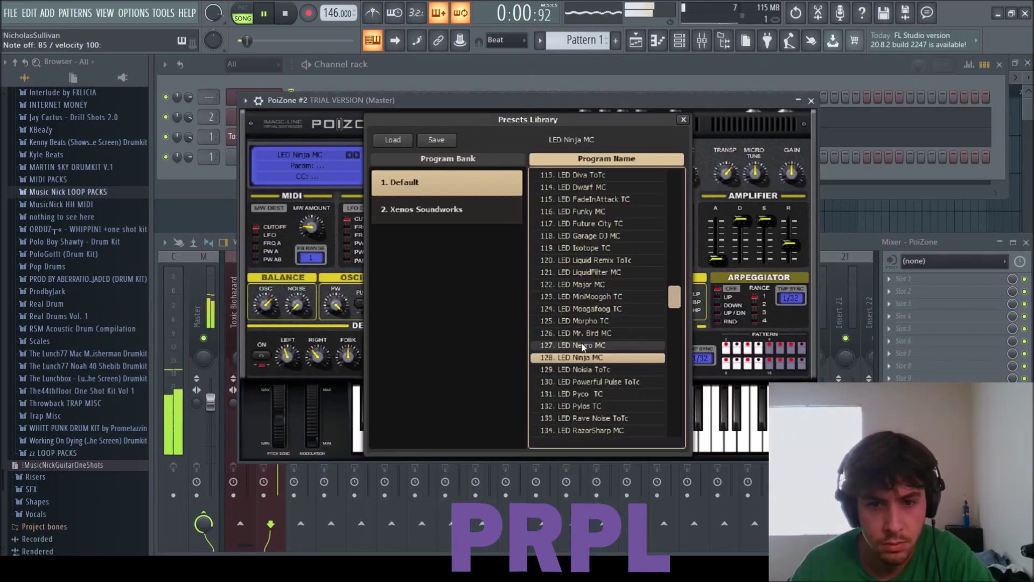
Keep the LED Ninja MC preset for PoiZone #2 and adjust its transposition.
click(683, 120)
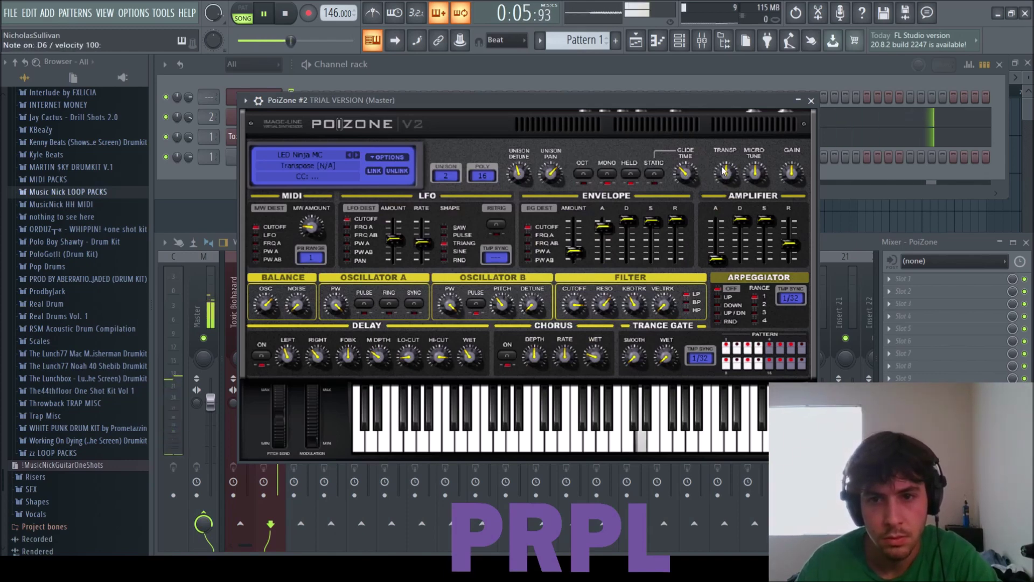
drag(724, 171, 724, 153)
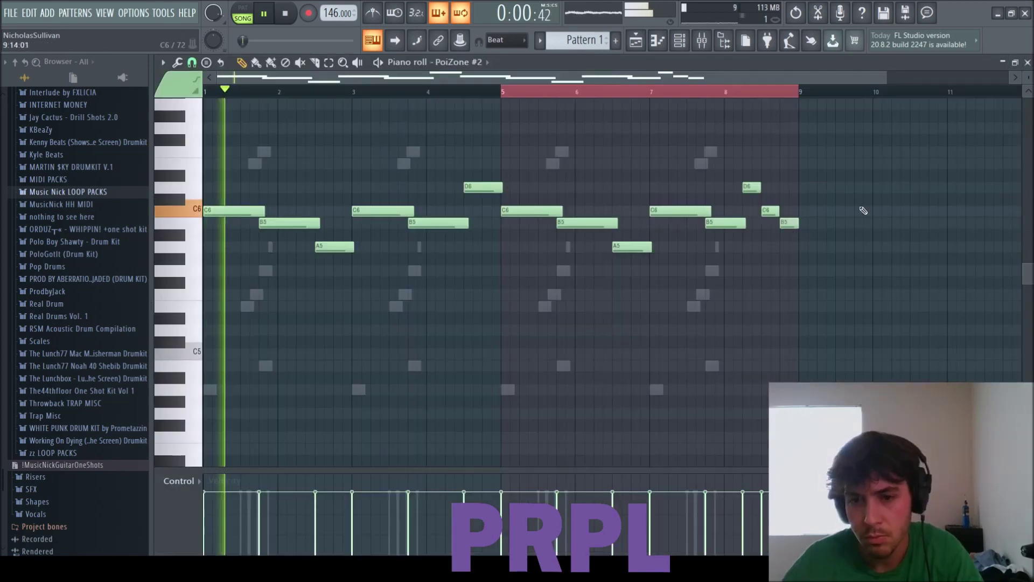
click(1027, 63)
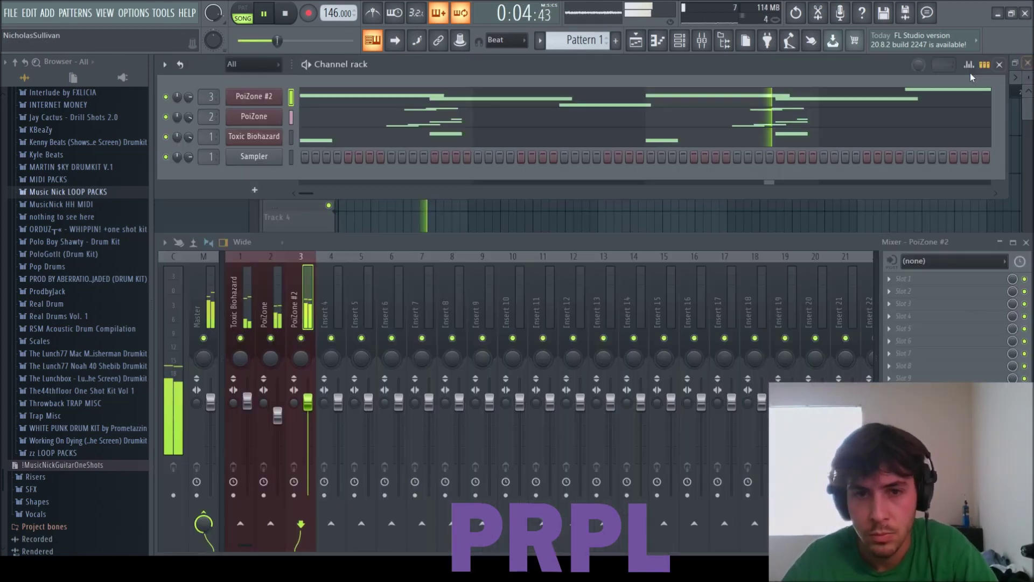
Create an automation clip for PoiZone #2's EG Amount and play it alongside the pattern.
click(254, 97)
key(space)
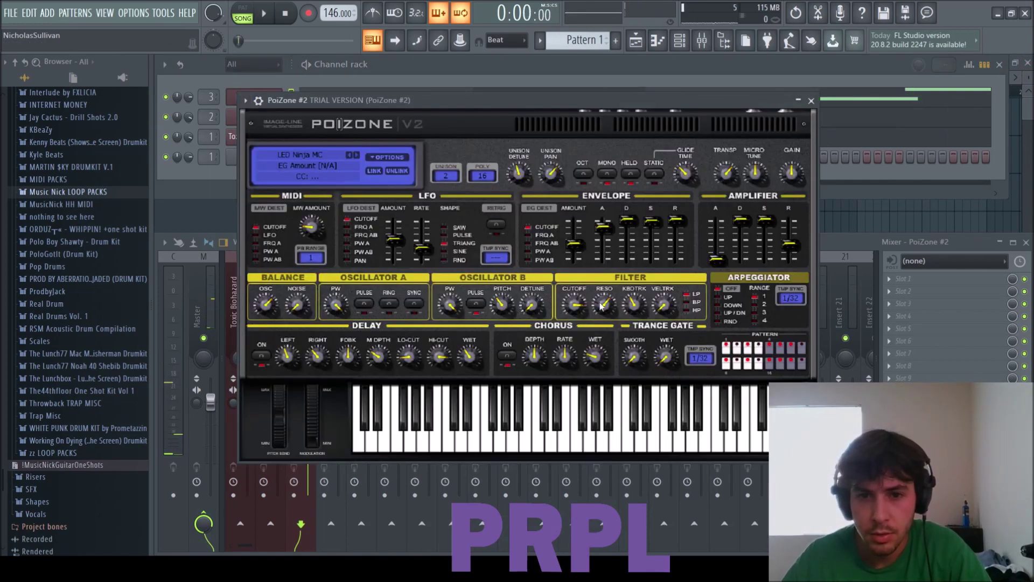
click(938, 227)
key(space)
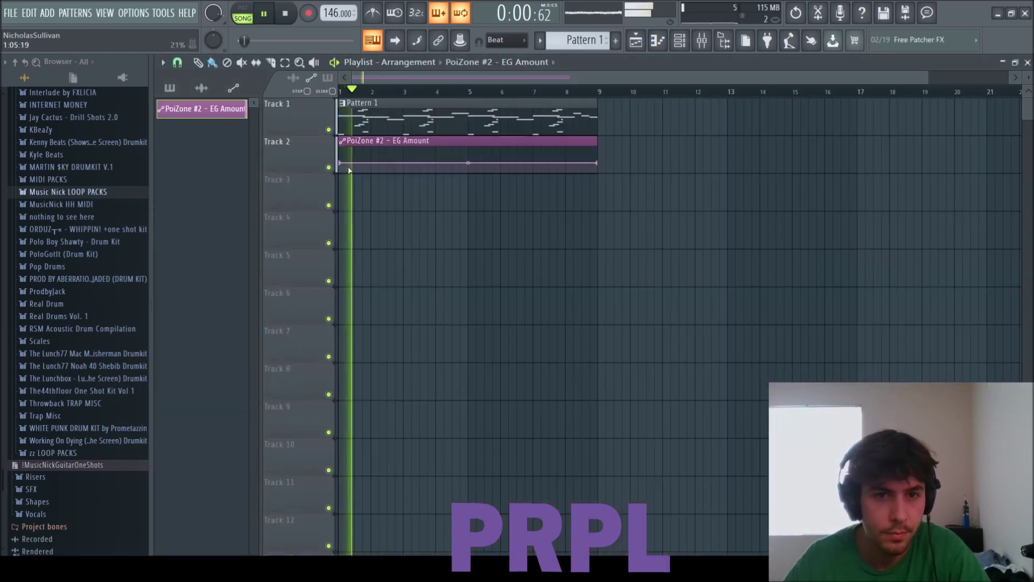
Add a point at bar 2 of the EG Amount automation and lower it to the bottom of the clip.
key(space)
right_click(370, 168)
key(space)
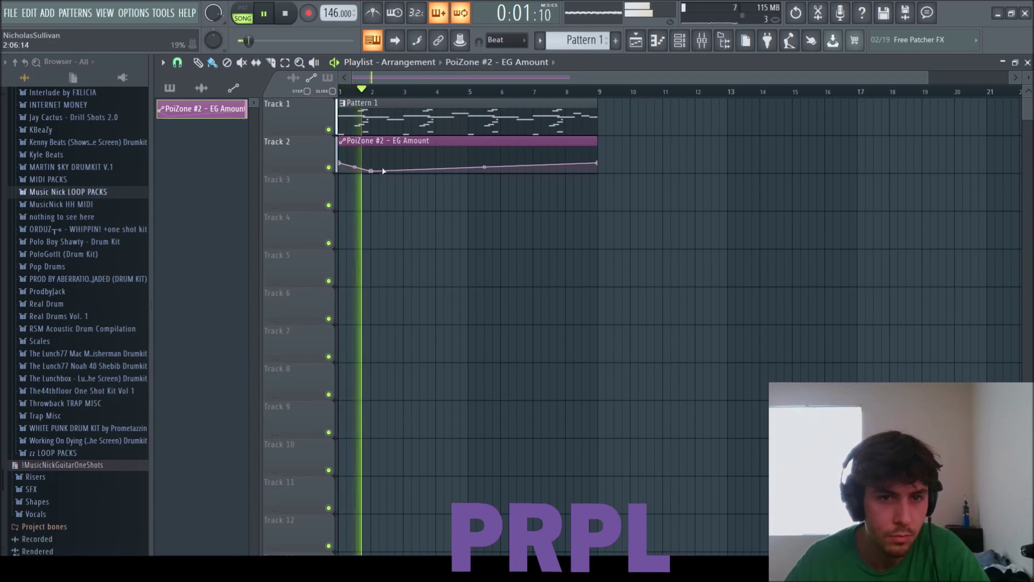
key(space)
key(space)
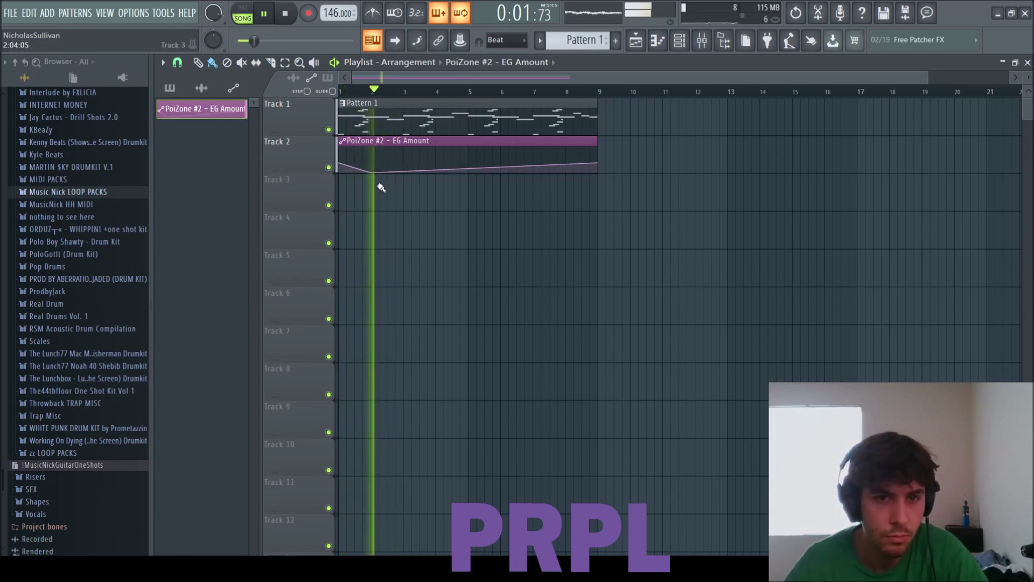
Arrange the EG Amount automation as two consecutive four-bar clips and raise its low point slightly.
key(space)
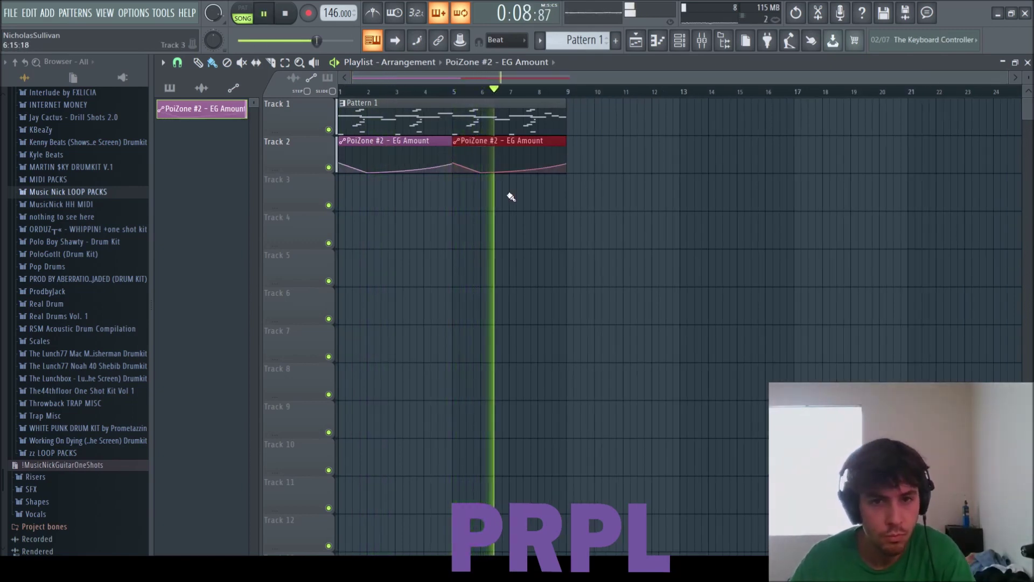
drag(481, 172, 481, 170)
double_click(482, 172)
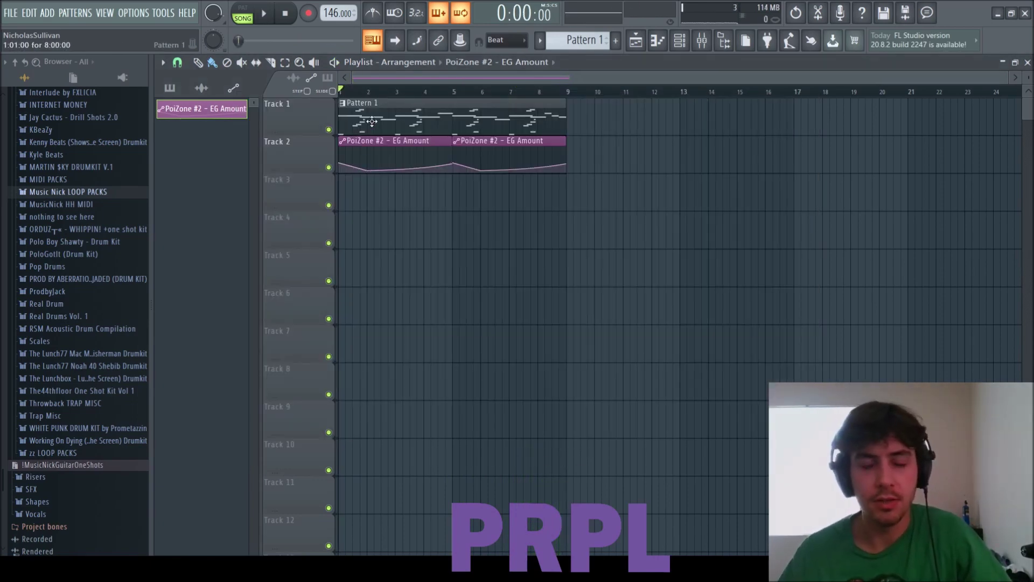
Arm the Toxic Biohazard, PoiZone and PoiZone #2 mixer tracks and render them to audio clips.
key(F6)
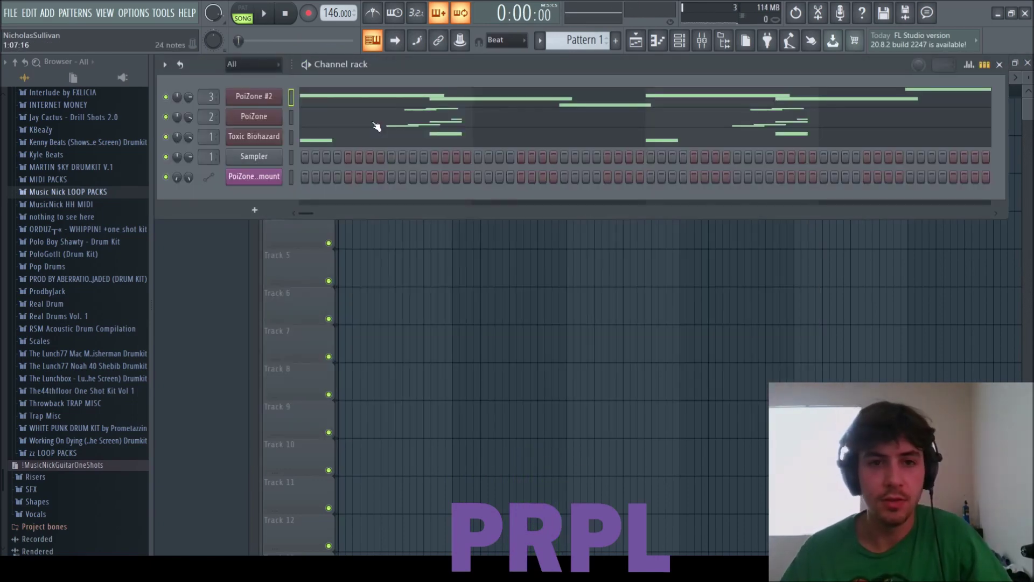
key(F9)
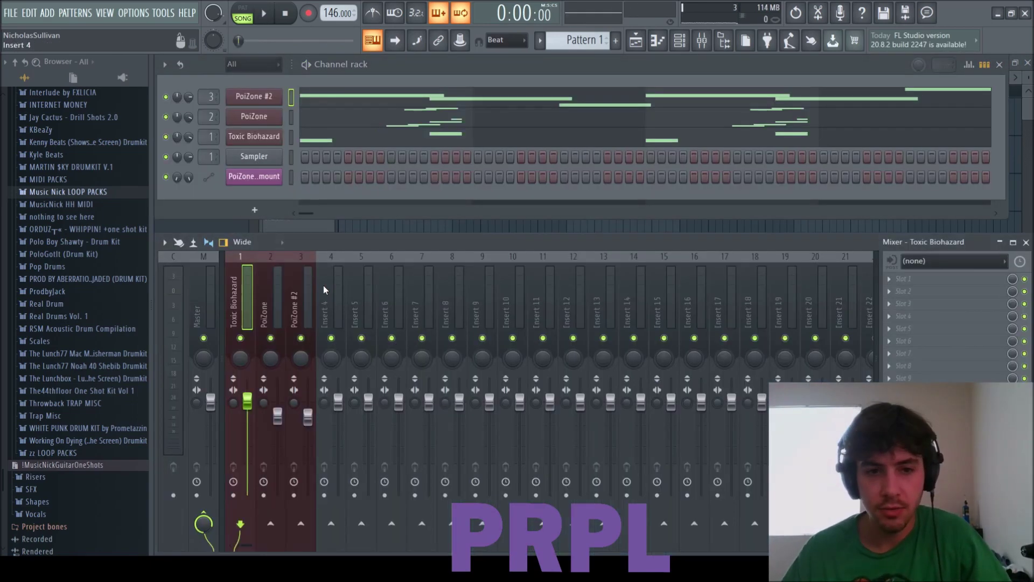
click(234, 496)
click(264, 495)
click(294, 496)
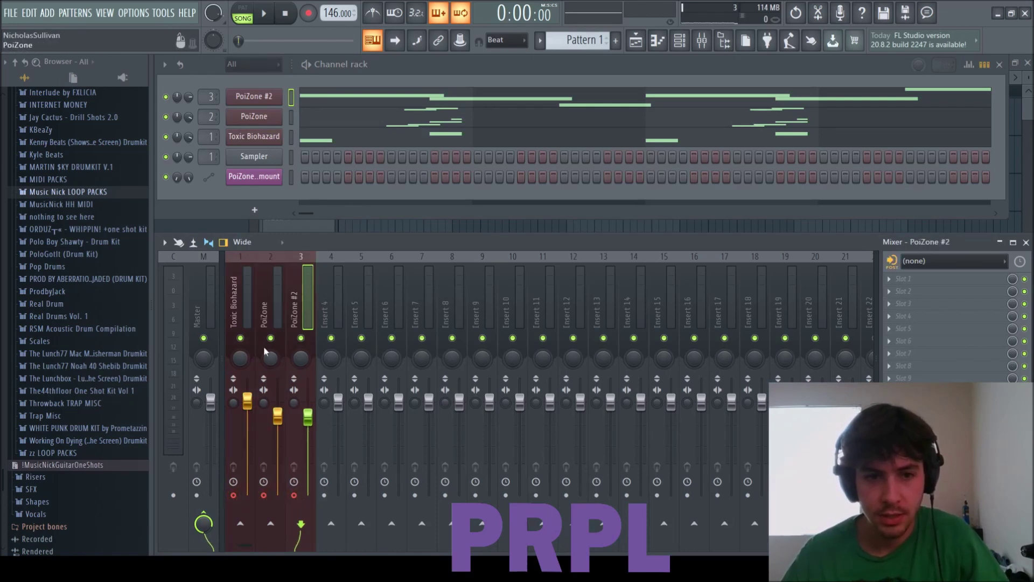
click(247, 319)
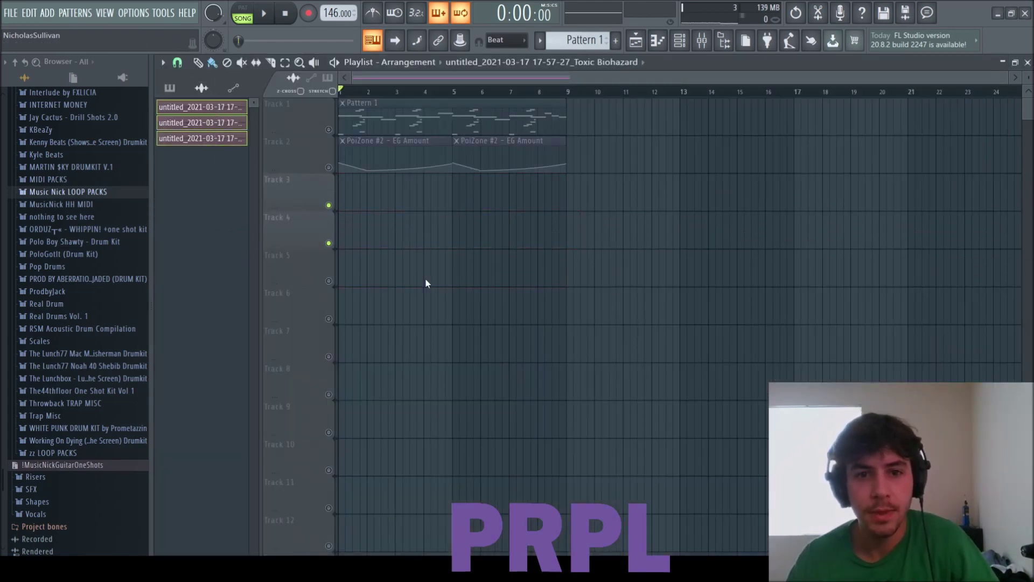
Enable all playlist tracks again, return to the channel rack and start playback.
right_click(332, 128)
right_click(333, 128)
key(F6)
key(space)
key(space)
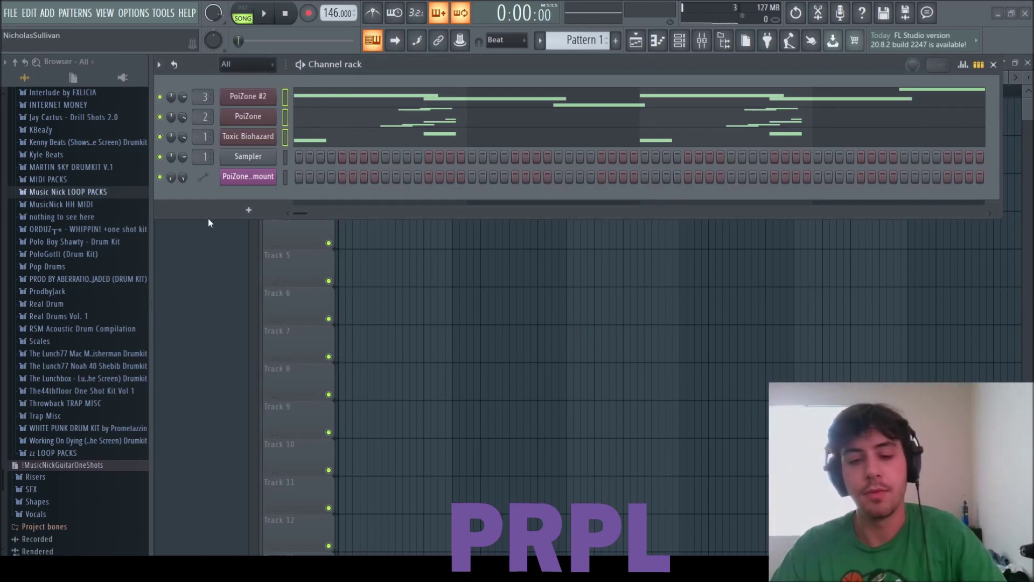
key(space)
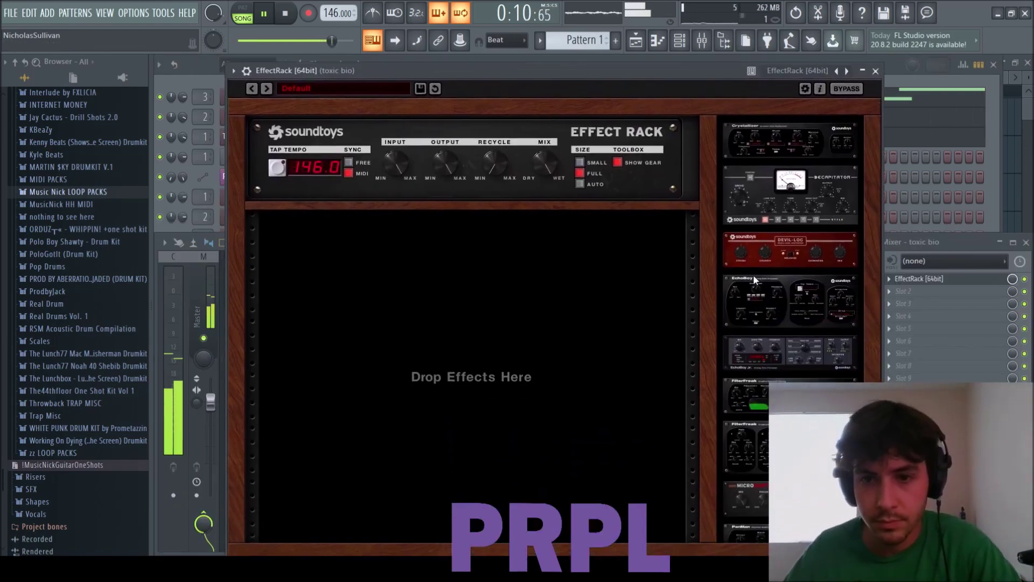
Add EchoBoy to the toxic bio EffectRack, load the Ambient Echoes preset and set its mix to 11.5%.
drag(754, 276, 485, 270)
click(372, 391)
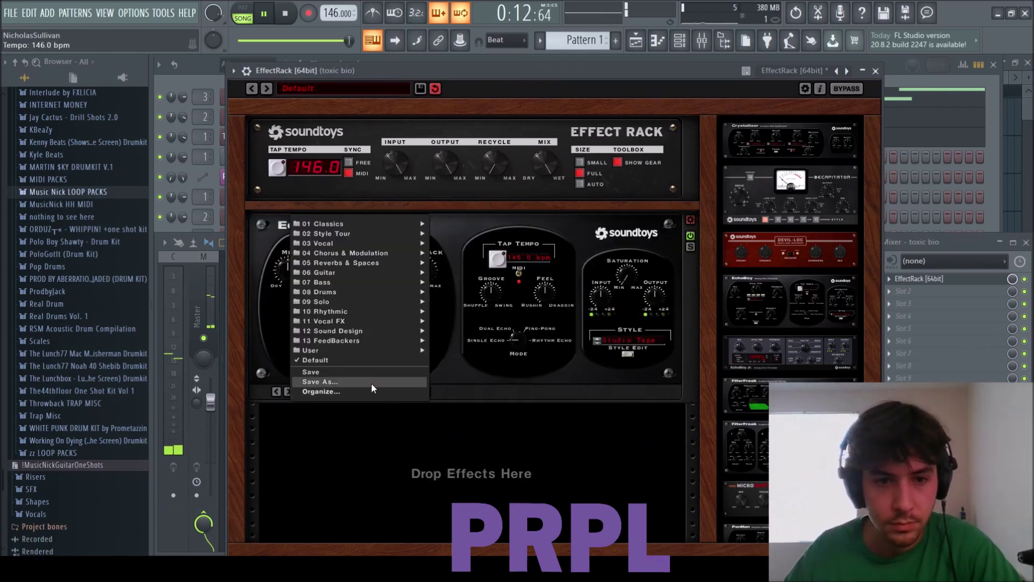
mouse_move(388, 262)
click(510, 115)
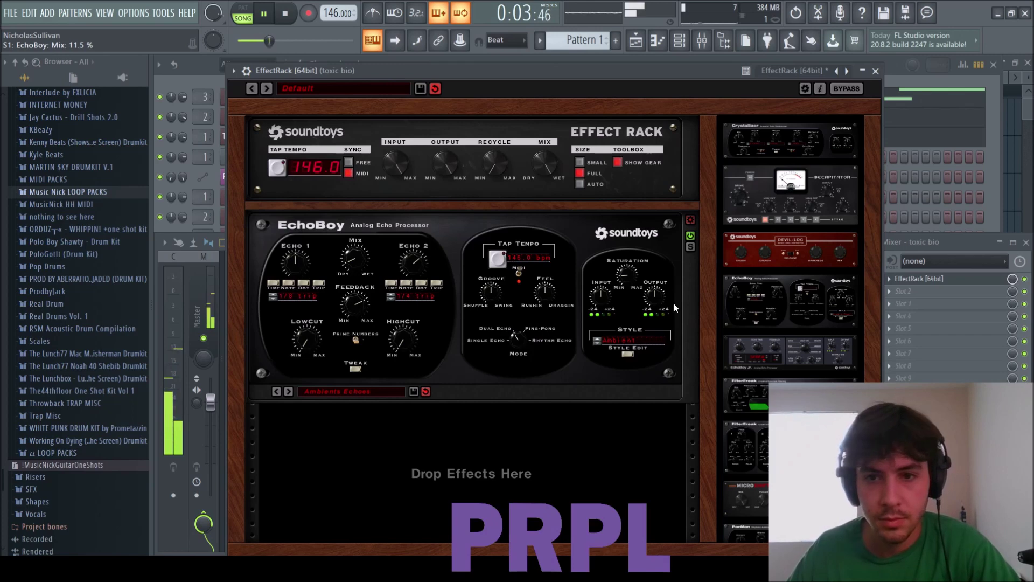
Insert Decapitator above EchoBoy in the rack, adjust its Drive and Tone, and set Low Cut to about 141 Hz.
drag(757, 179, 432, 219)
drag(302, 312, 284, 287)
drag(462, 344, 442, 357)
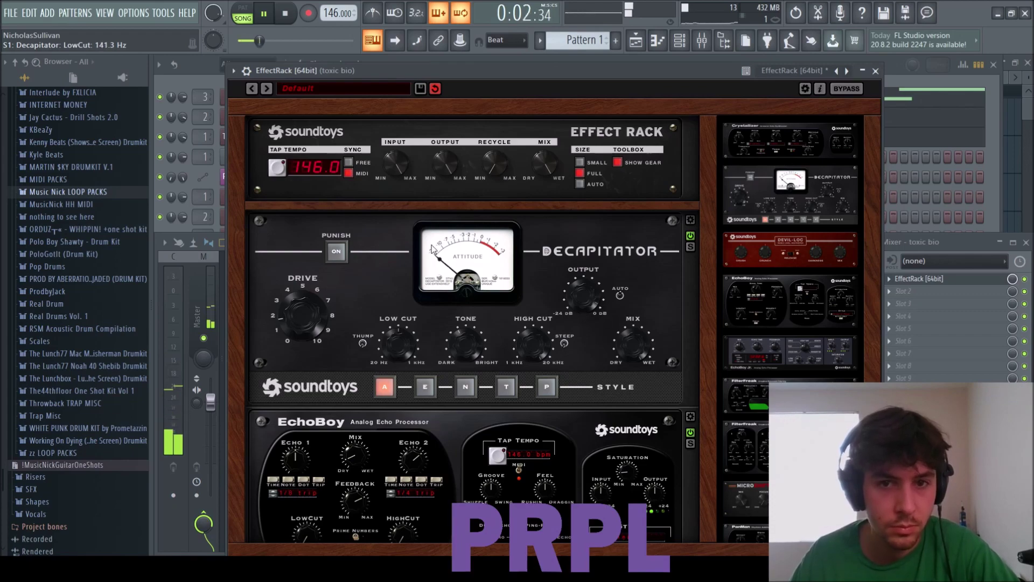
Add Radiator below EchoBoy in the toxic bio EffectRack and look over the rack's effect chain.
scroll(806, 350, down, 3)
scroll(696, 355, down, 4)
scroll(768, 416, down, 3)
scroll(768, 417, down, 3)
drag(760, 435, 483, 527)
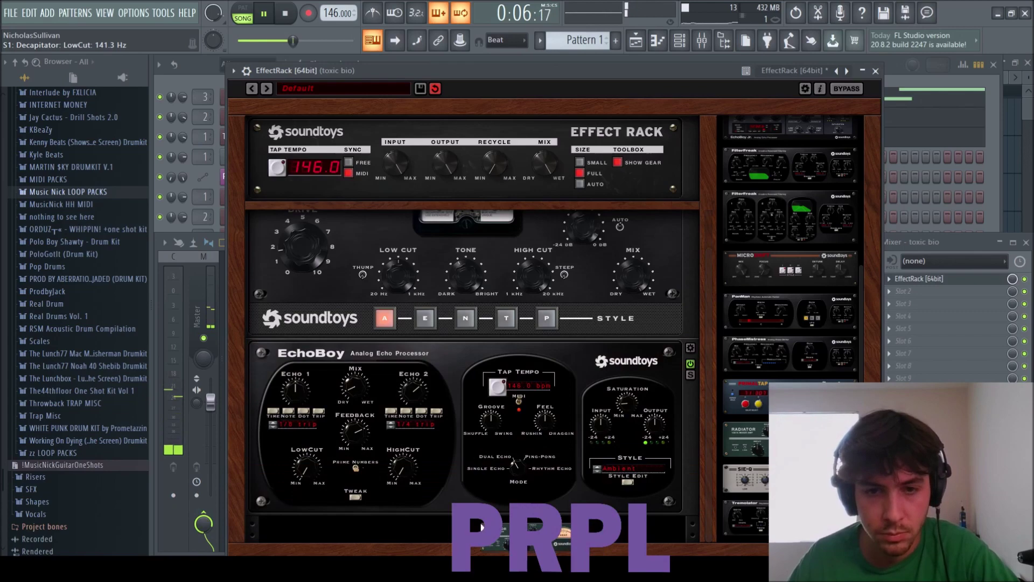
drag(501, 73, 495, 39)
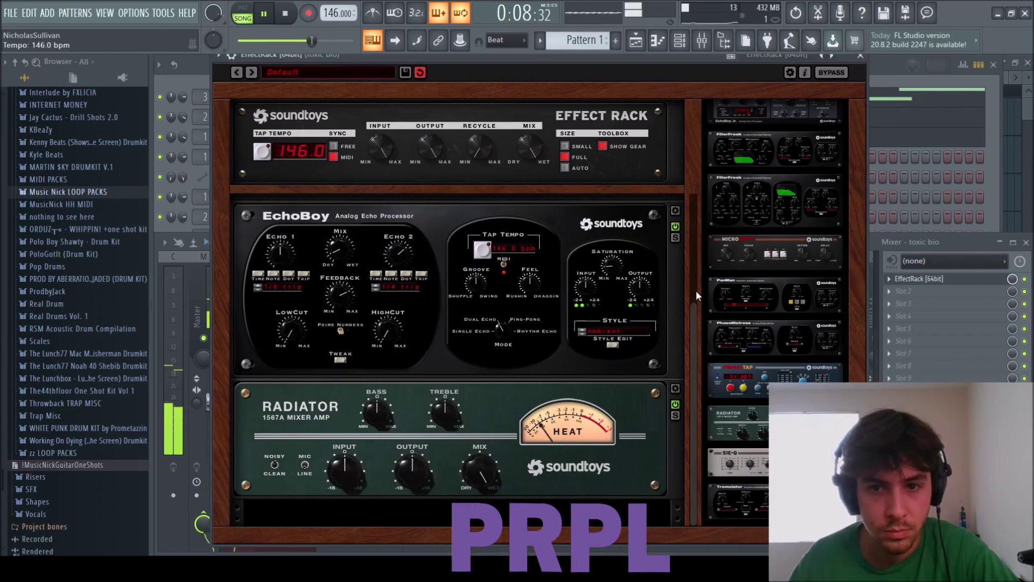
scroll(612, 356, up, 3)
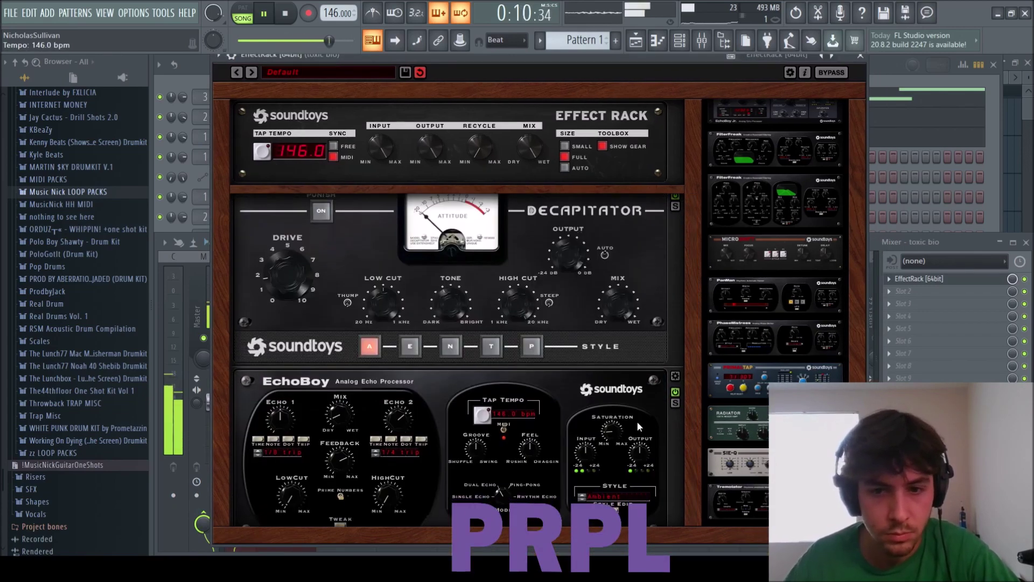
drag(695, 366, 686, 463)
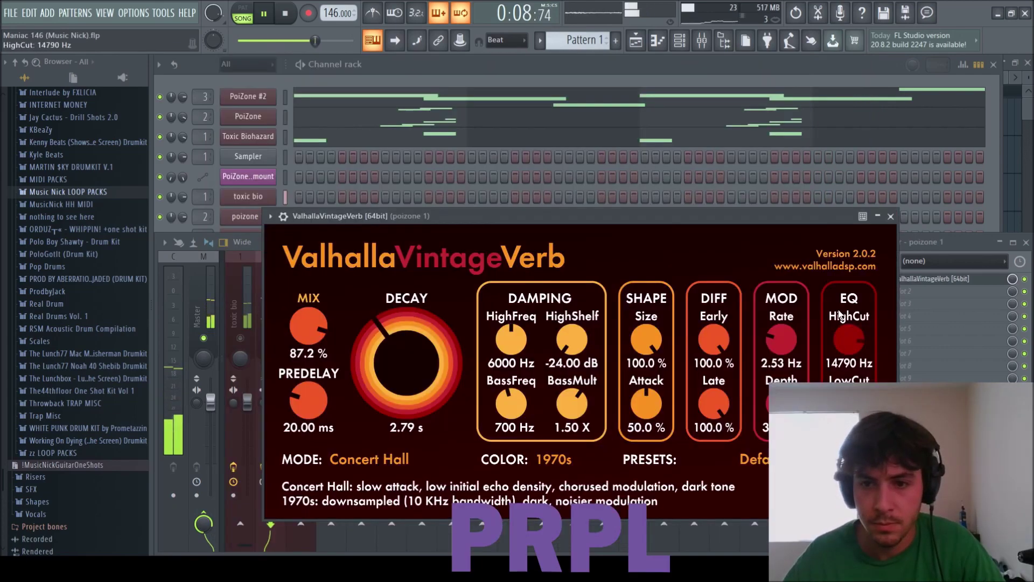
Load Drip with the APEX preset below ValhallaVintageVerb on the poizone 1 mixer track and close its window.
click(998, 279)
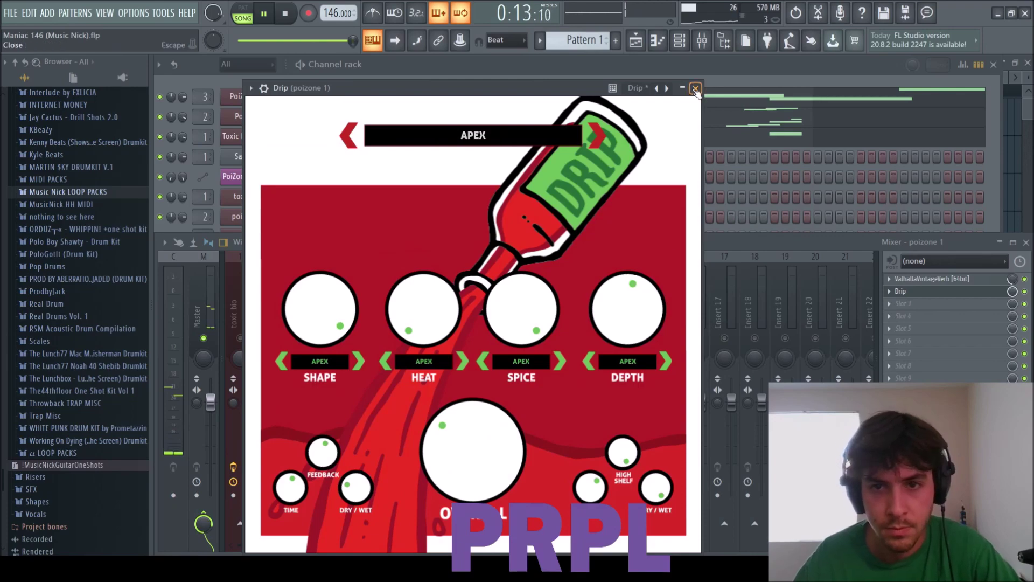
click(696, 88)
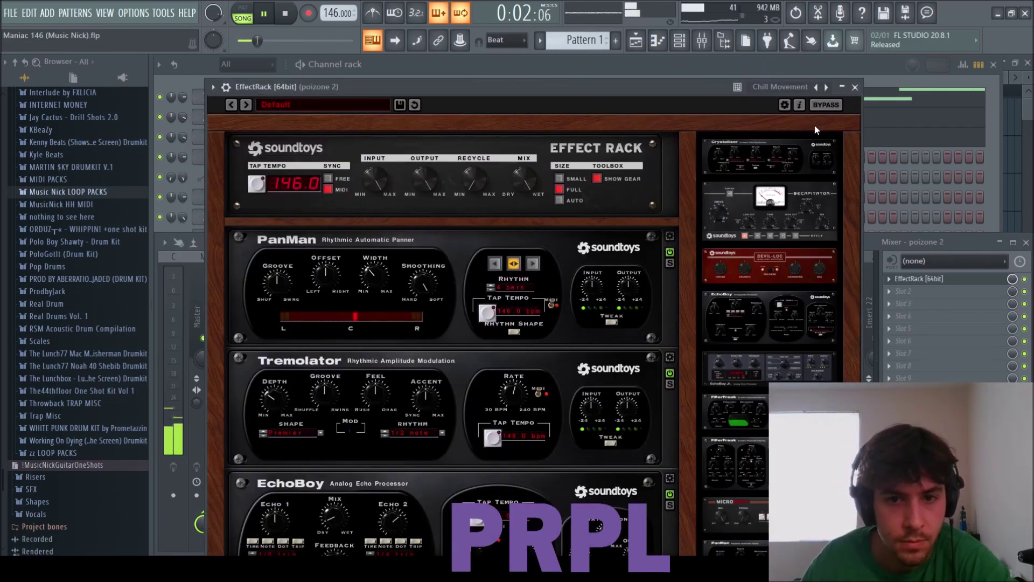
Lower the overall mix of the poizone 2 EffectRack to 63% and close the rack.
drag(528, 183, 525, 195)
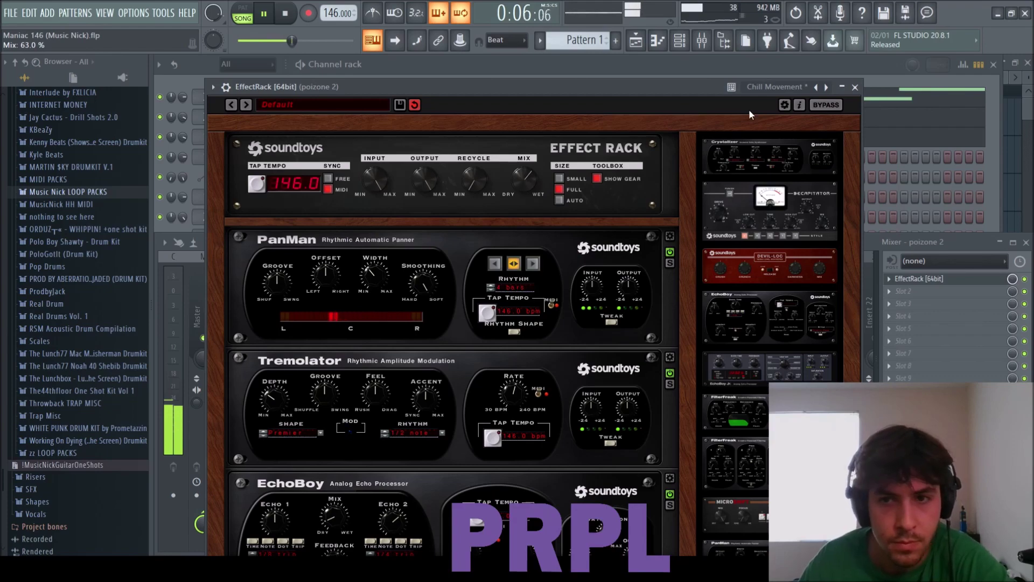
click(855, 88)
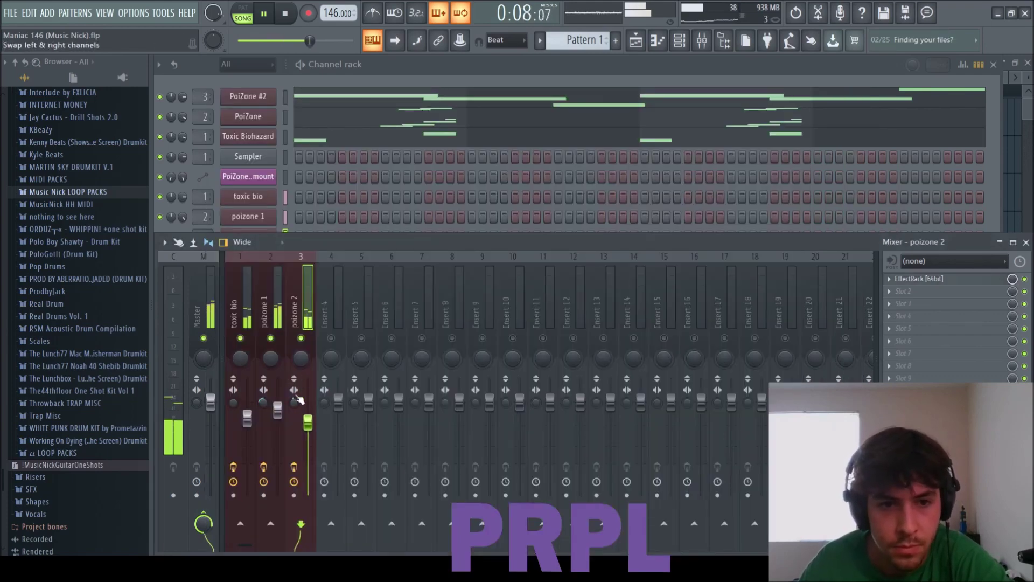
drag(382, 67, 415, 65)
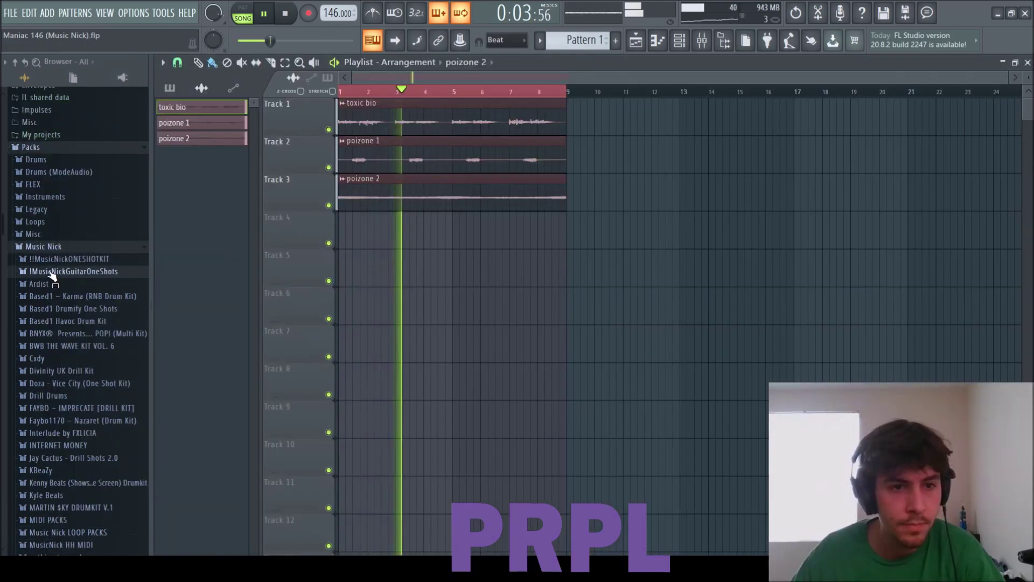
Preview the Tennis texture from the !MusicNickGuitarOneShots pack, stop playback and place the sample at the start of Track 4.
click(49, 228)
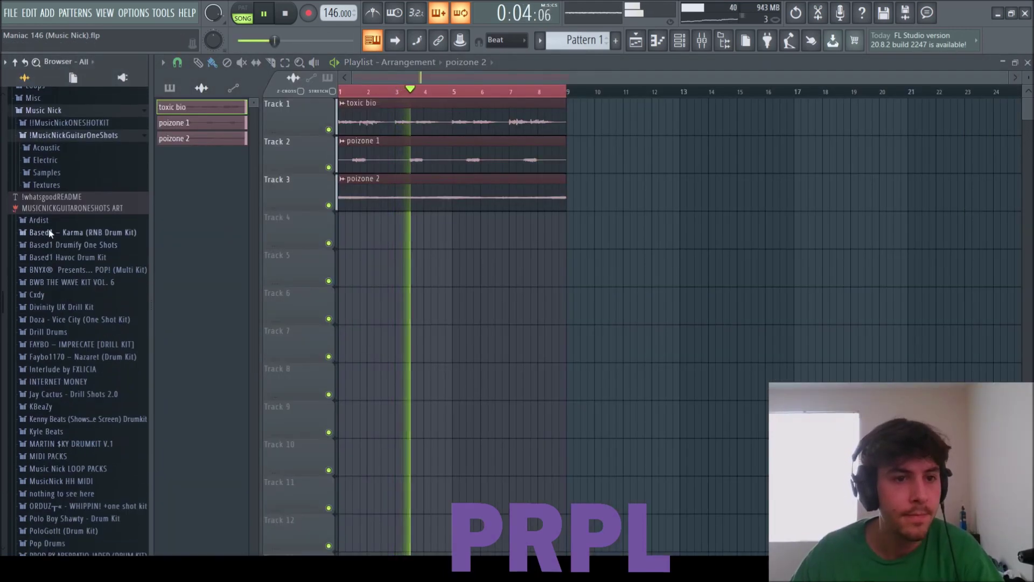
click(57, 184)
click(56, 179)
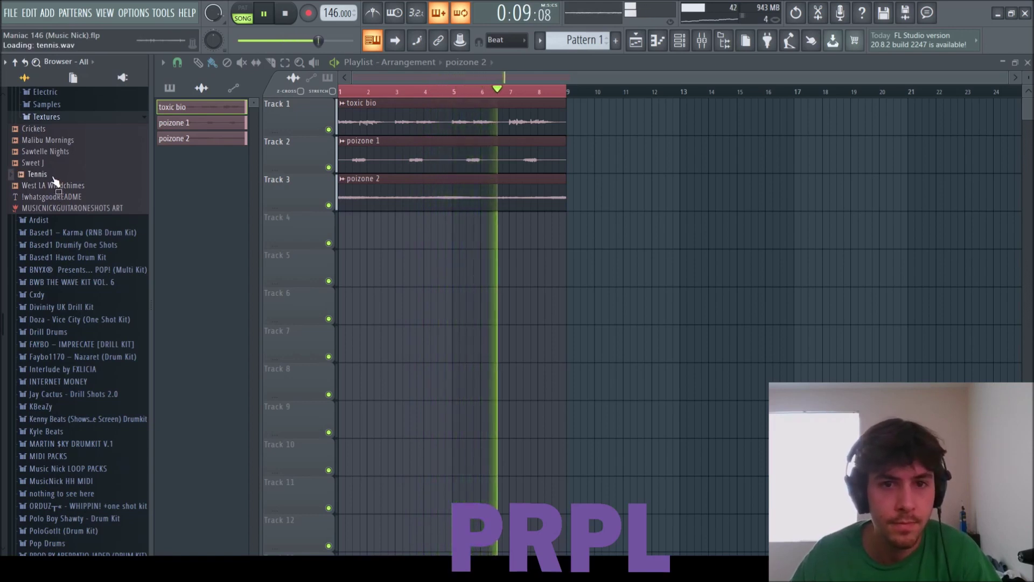
key(space)
drag(54, 179, 360, 233)
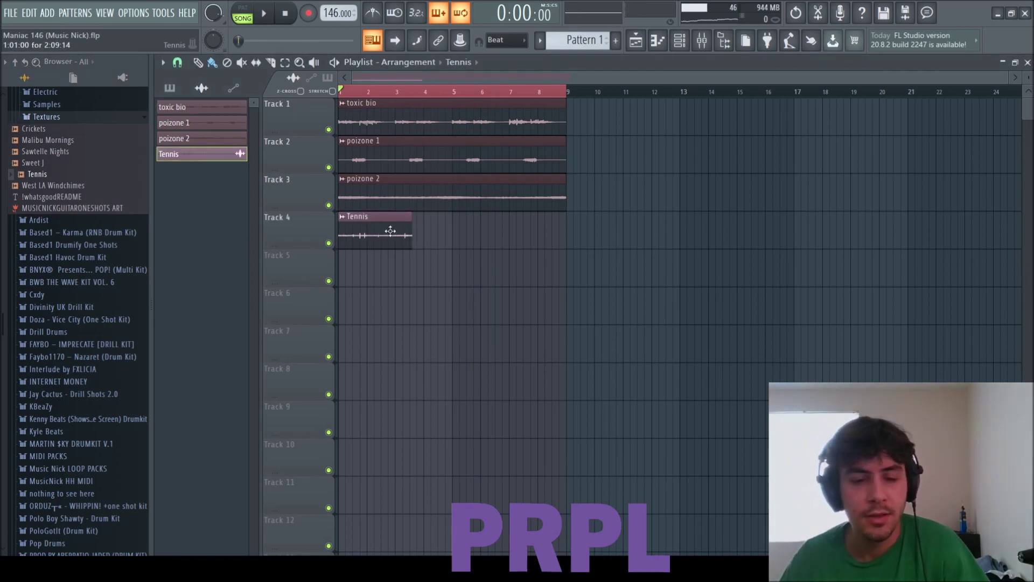
Time-stretch the Tennis clip to 4 bars in its channel settings.
double_click(391, 230)
drag(506, 225, 552, 280)
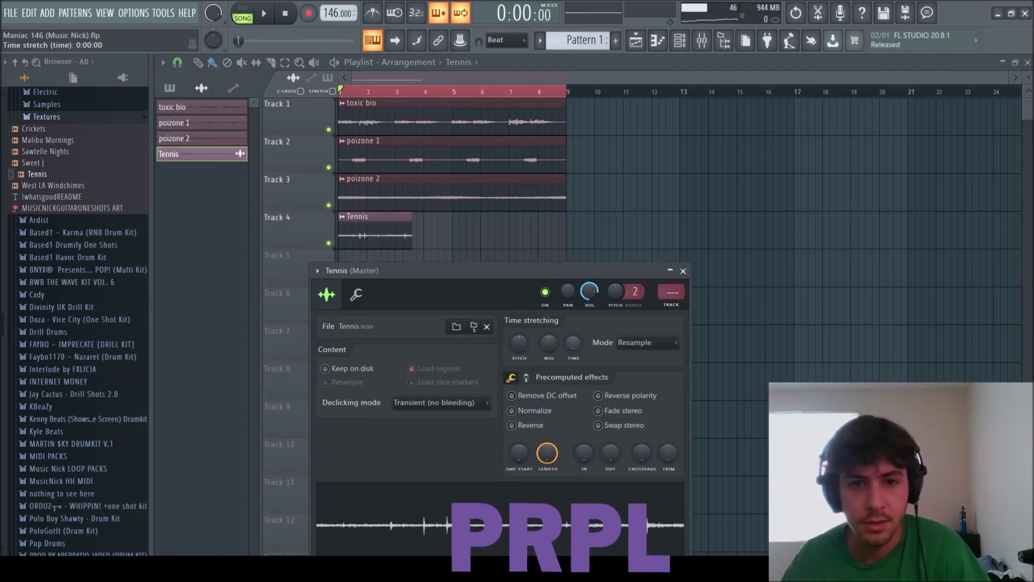
click(683, 271)
click(422, 243)
Duplicate the Tennis clip, stop playback and move the copy to bar 5, directly behind the first clip.
key(ctrl+b)
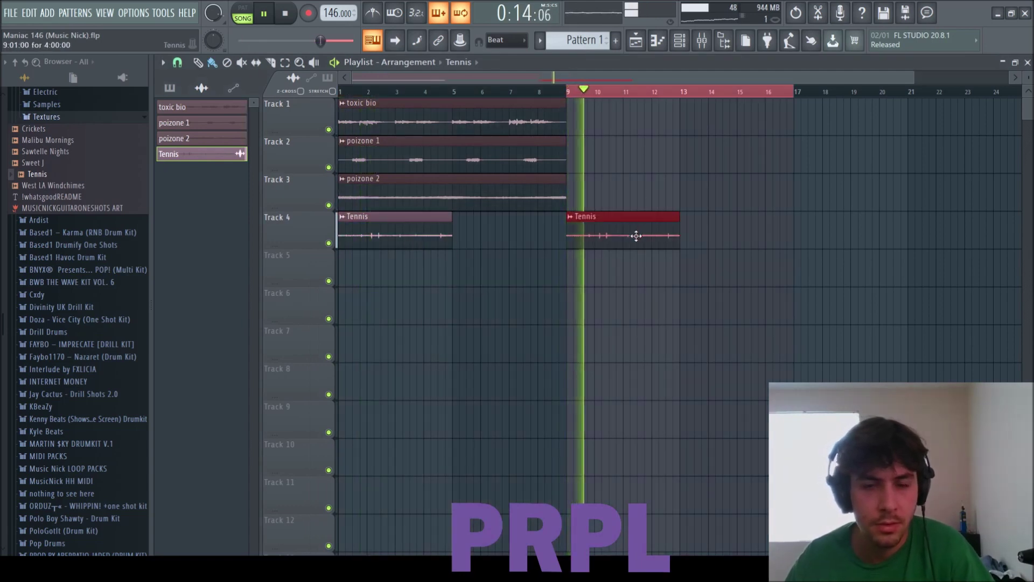
key(space)
drag(636, 236, 533, 244)
Solo Track 4 and play the Tennis clips from the beginning with the channel rack and mixer at hand.
right_click(328, 243)
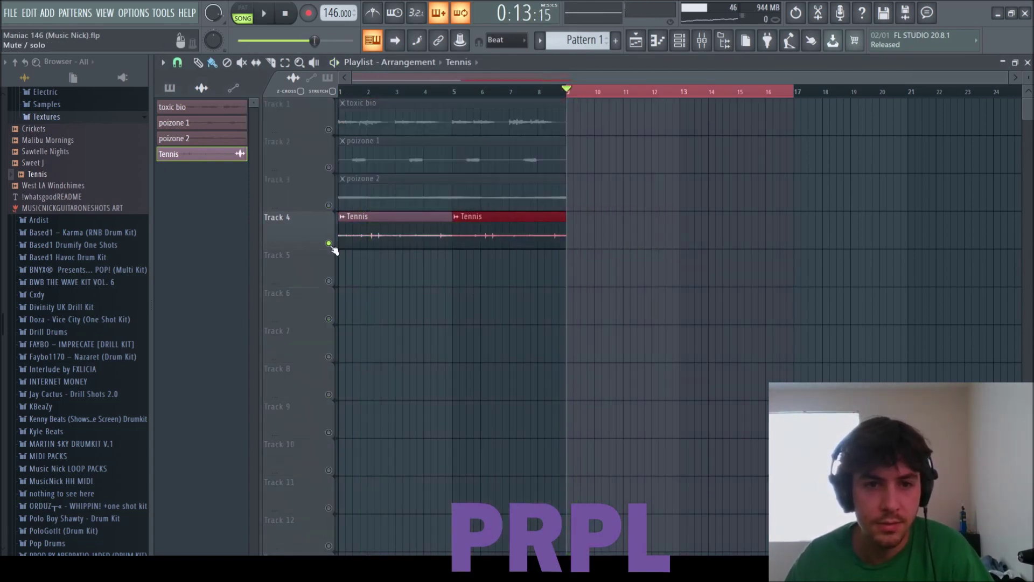
click(344, 92)
key(space)
key(F6)
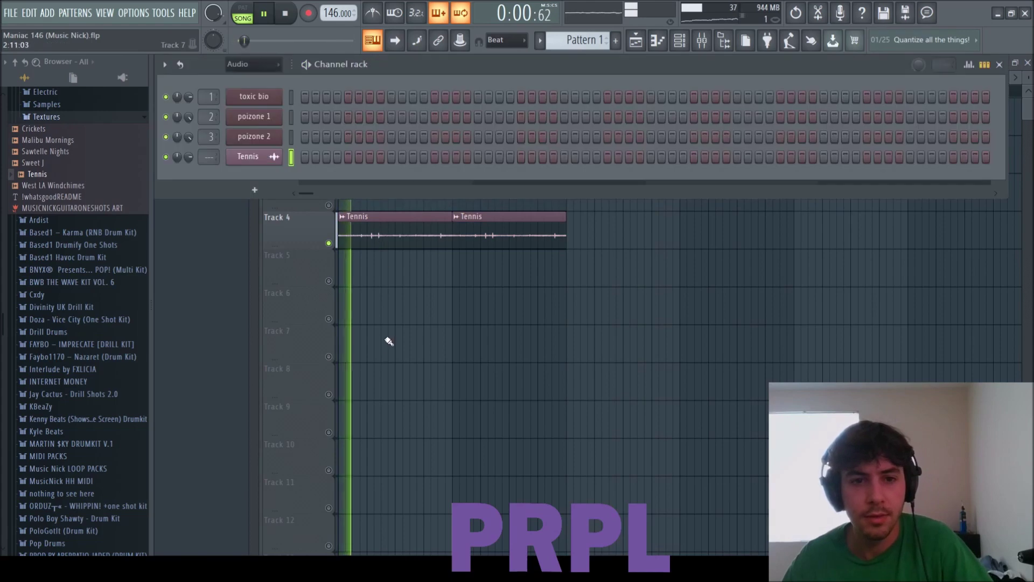
key(F9)
Delete the second Tennis clip and time-stretch the remaining one to 8 bars.
right_click(508, 229)
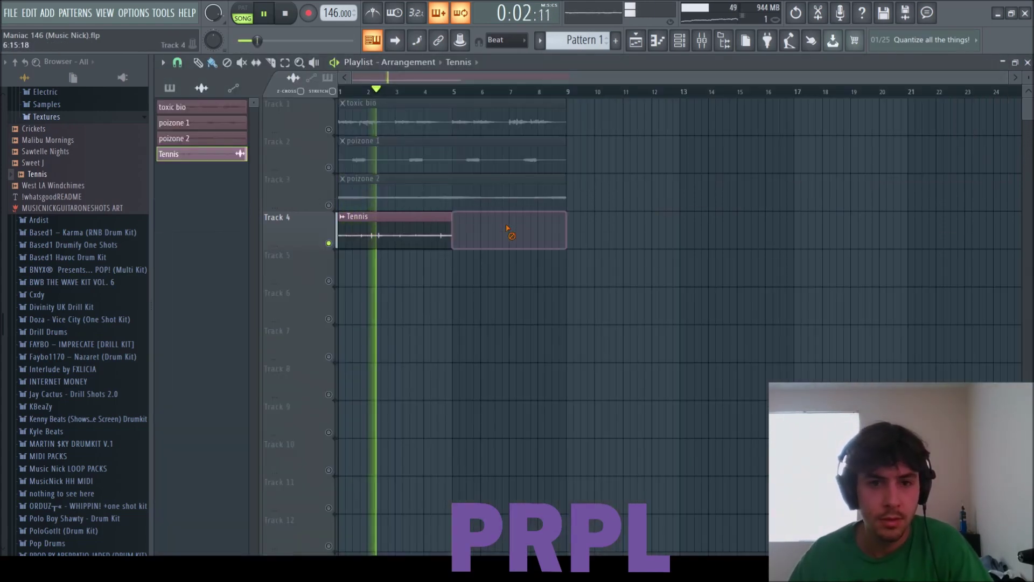
double_click(446, 240)
drag(576, 353, 576, 340)
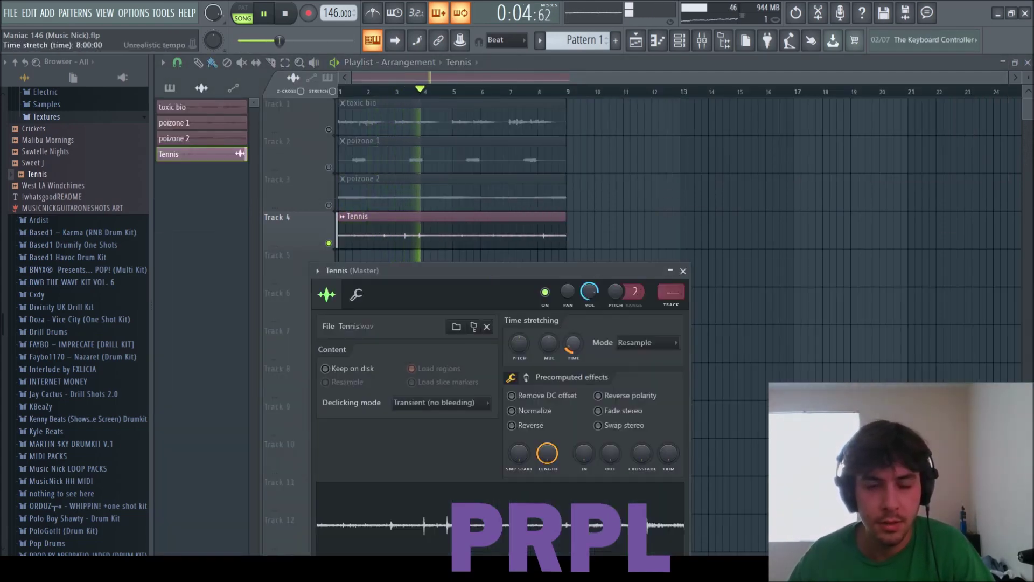
click(683, 270)
Re-enable all playlist tracks, bring up the channel rack and mixer, and select the Insert 4 mixer track.
key(F6)
key(F9)
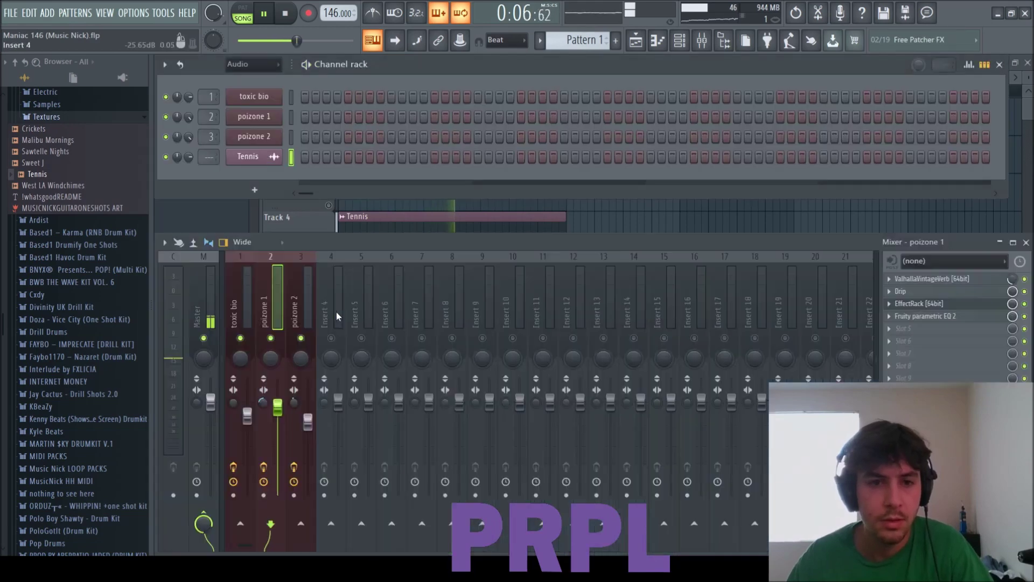
click(322, 216)
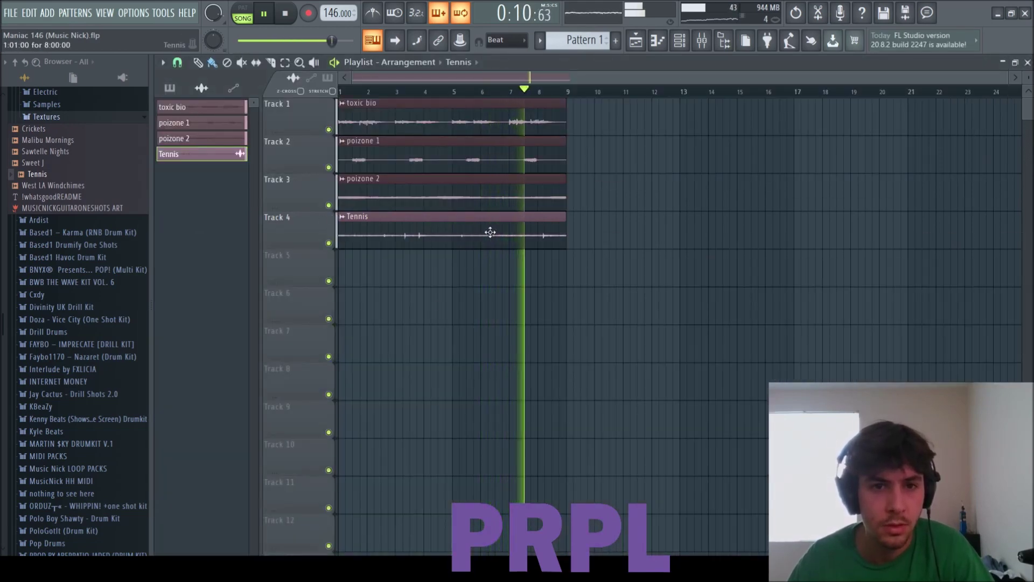
key(F6)
key(F9)
click(329, 314)
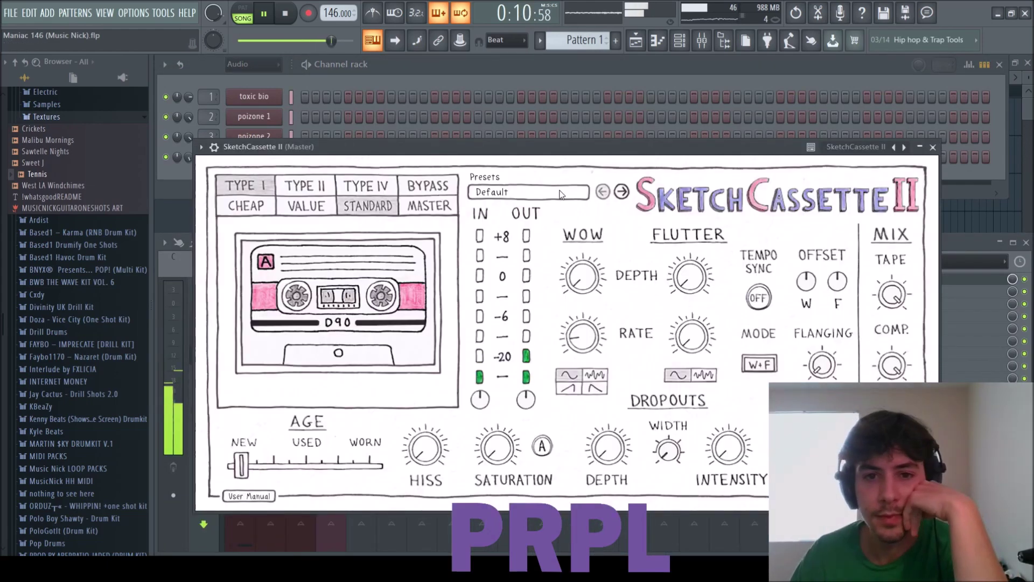
Step forward through the SketchCassette II Classic Tape presets on the Master track, including Clean + Subtle and Radio Shack.
click(622, 192)
click(622, 192)
click(622, 192)
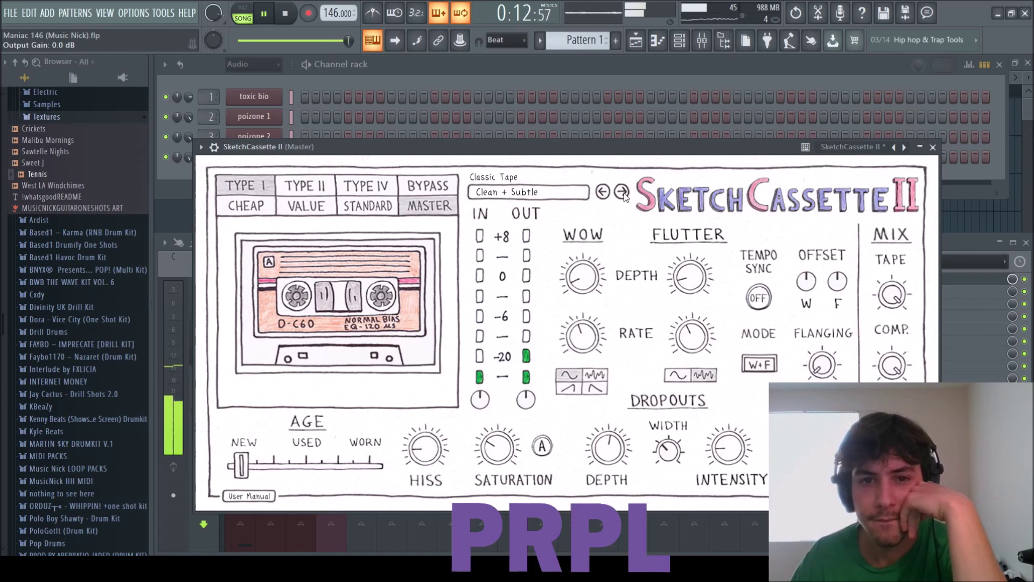
click(622, 192)
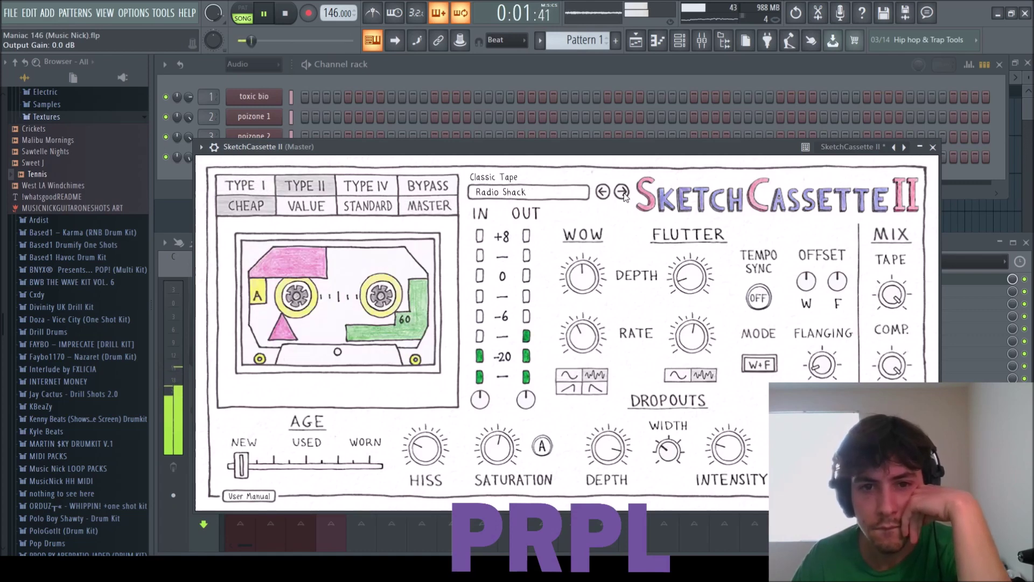
click(622, 192)
click(622, 192)
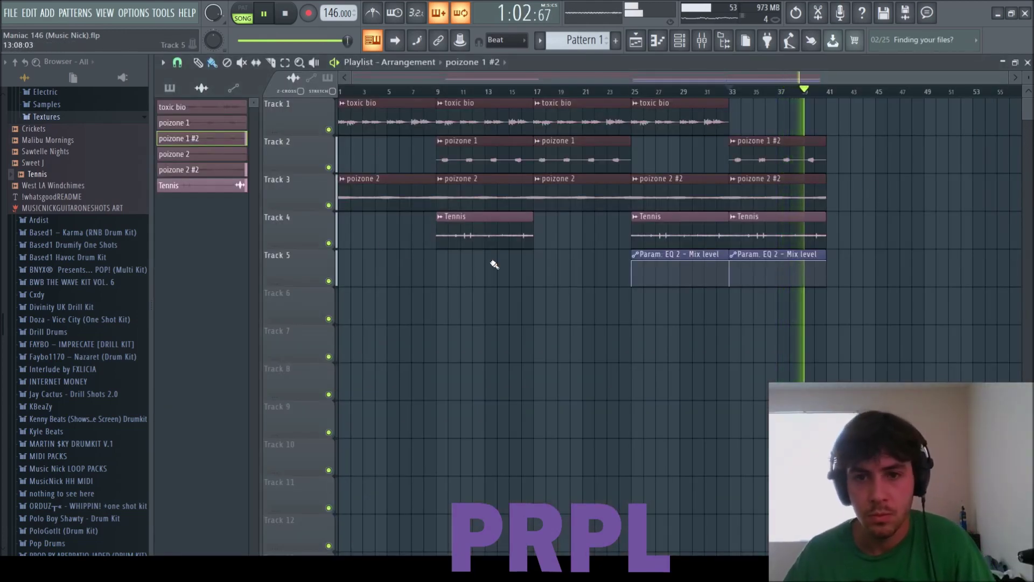
drag(657, 128, 859, 131)
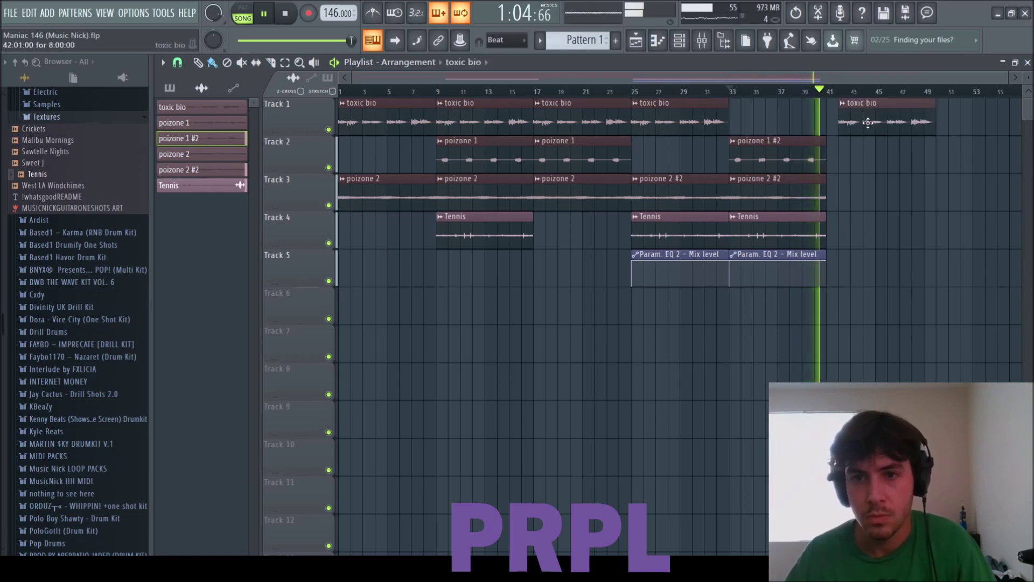
click(807, 274)
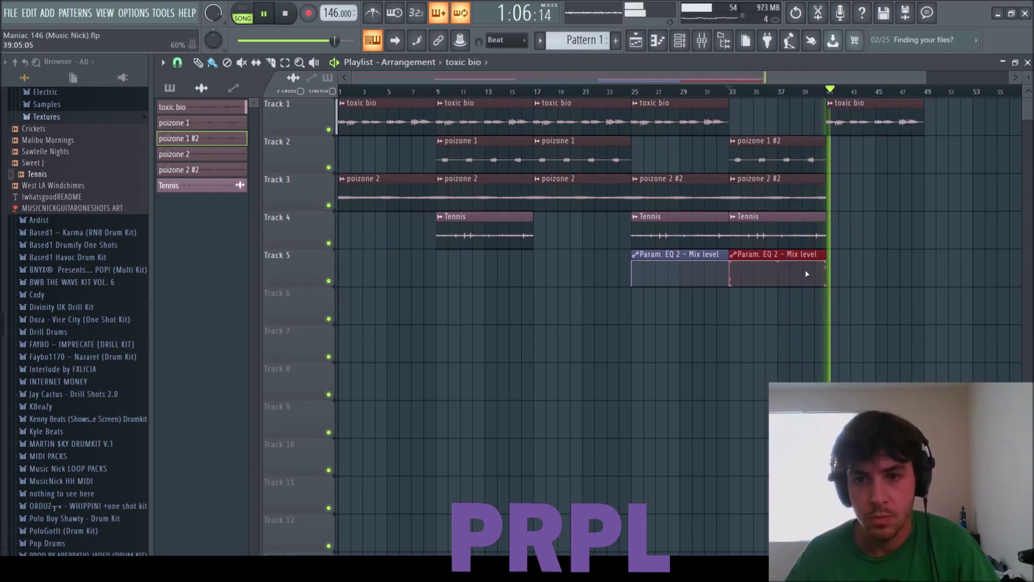
right_click(874, 118)
Stop playback and select all playlist clips so the time selection spans the whole arrangement.
click(292, 20)
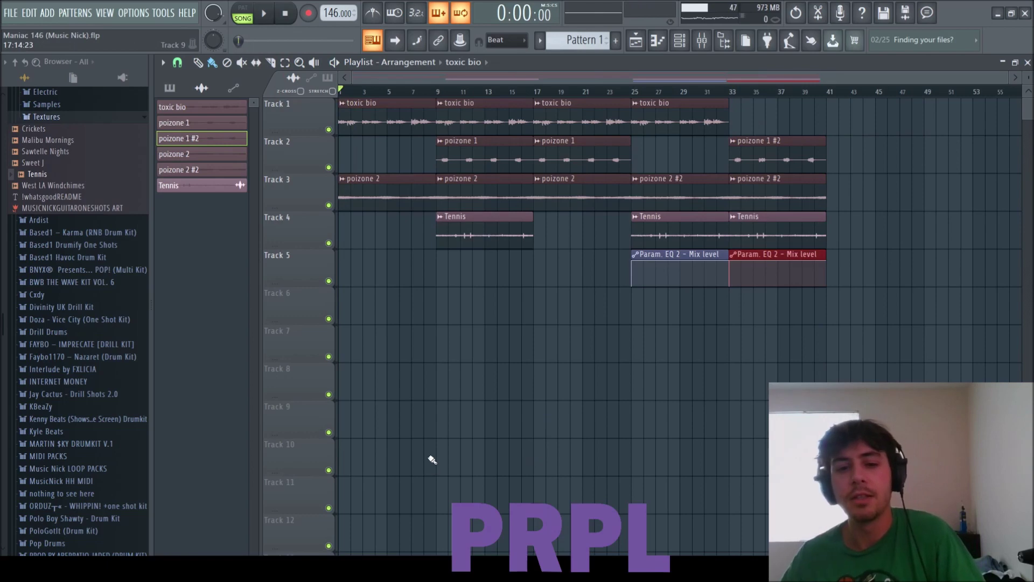
key(ctrl+a)
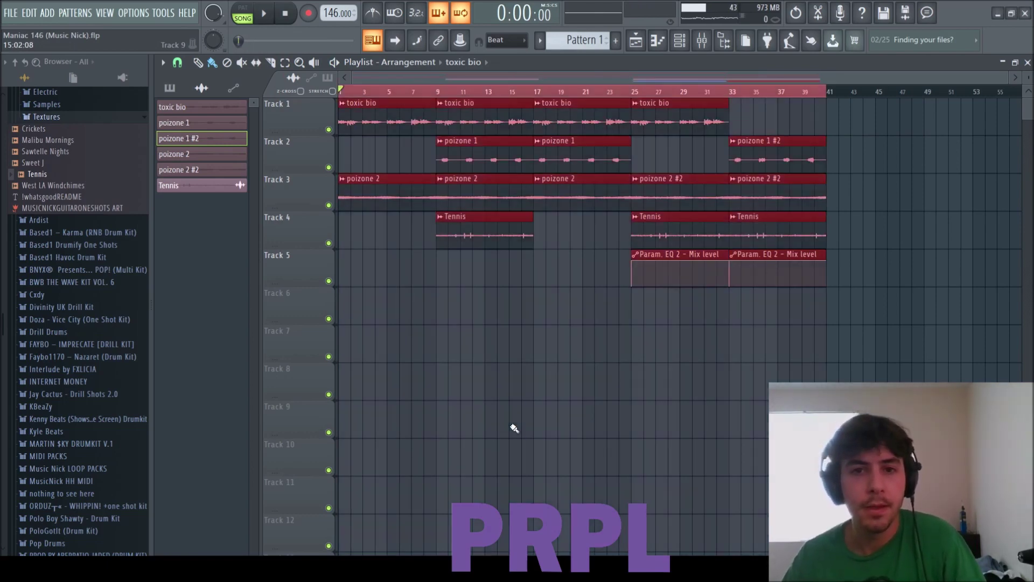
key(Tab)
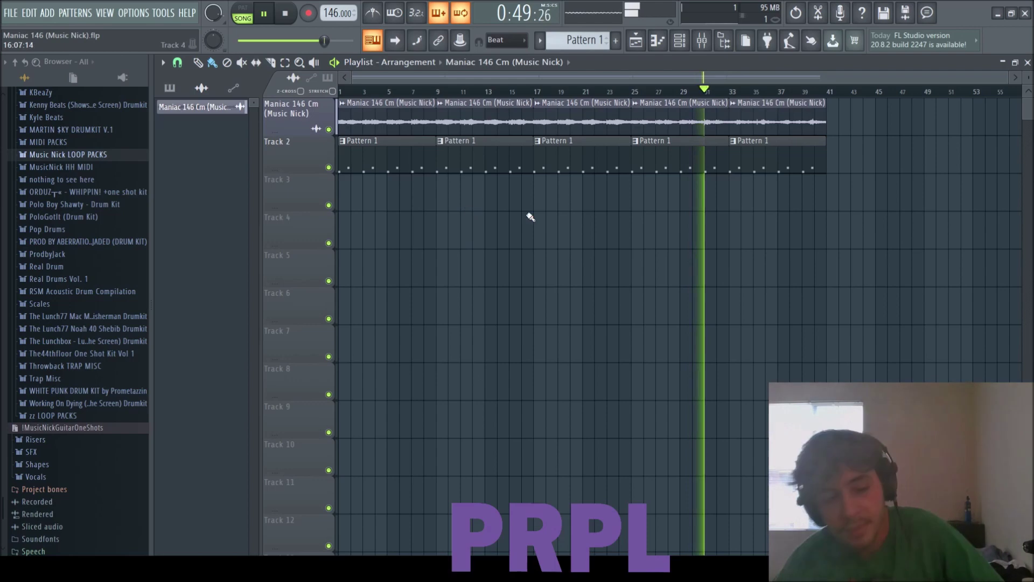
Open the channel rack and add the Hi Hat - Pluto sample from the Thule Drumkit below Clap_Slime1.
key(F6)
scroll(253, 65, down, 1)
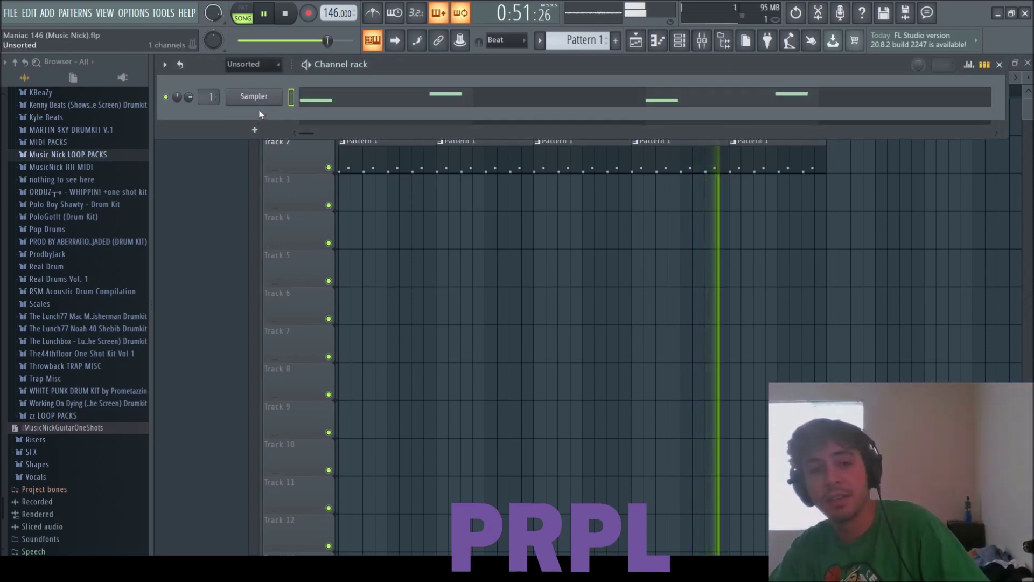
scroll(72, 211, up, 5)
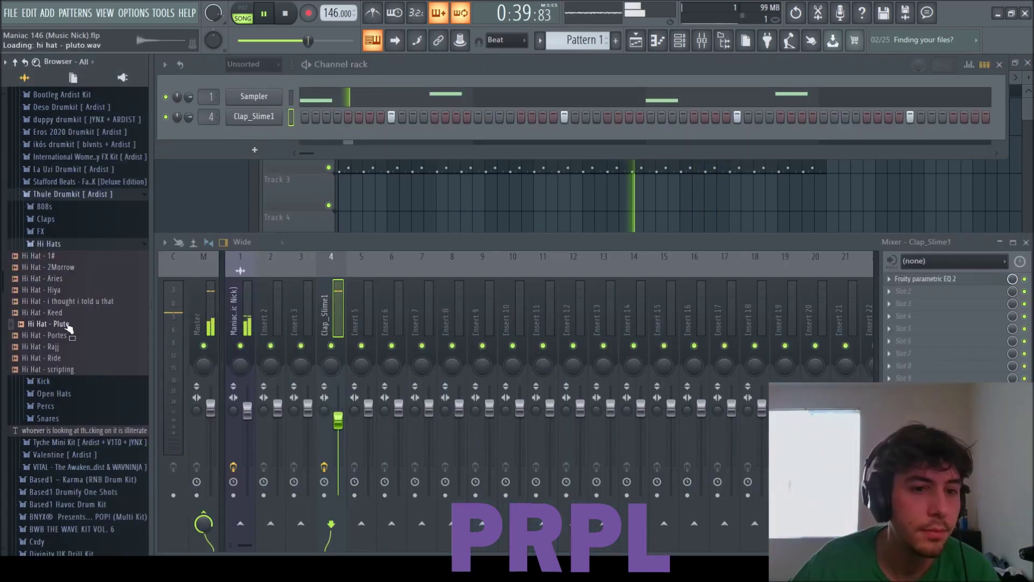
drag(49, 324, 249, 140)
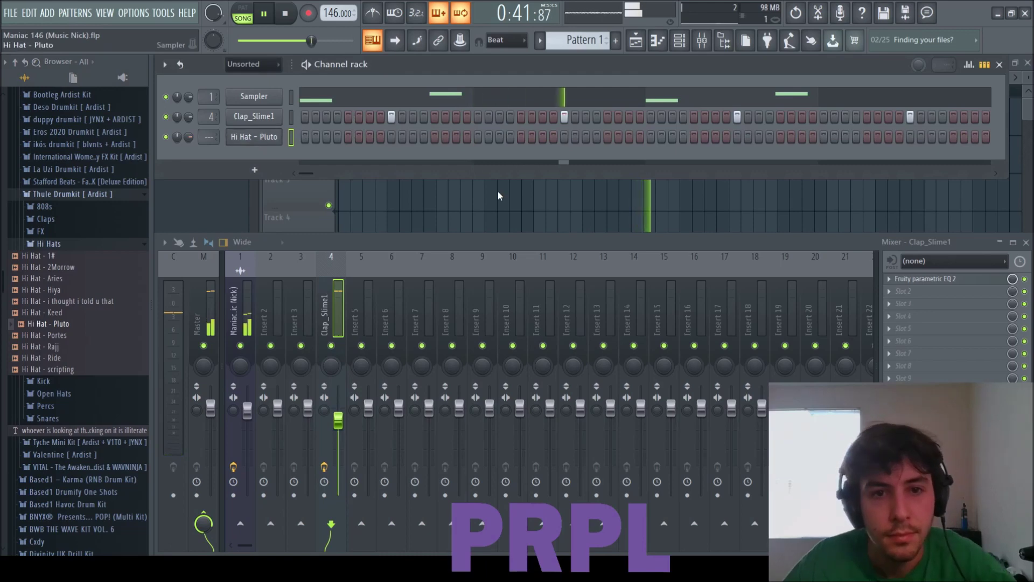
Fill the Hi Hat - Pluto channel with a note every two steps and open it in the piano roll.
right_click(259, 142)
click(306, 207)
key(F7)
scroll(305, 215, down, 6)
scroll(295, 247, up, 5)
drag(296, 247, 302, 247)
scroll(302, 248, down, 3)
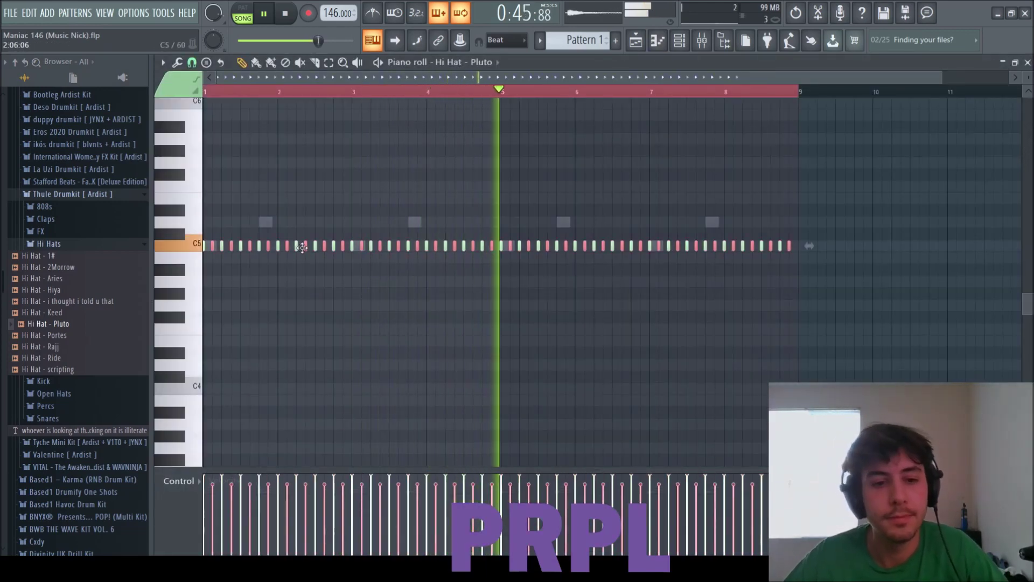
Extend all hi-hat notes with quick legato so they join end to end, deselect them and replay the pattern.
key(ctrl+a)
key(ctrl+l)
key(space)
key(space)
key(ctrl+d)
key(space)
key(space)
Chop the third hi-hat note in bar 1 into a roll, adjust the chop's time multiplier and replay it.
ctrl+click(227, 246)
key(ctrl+u)
key(space)
key(space)
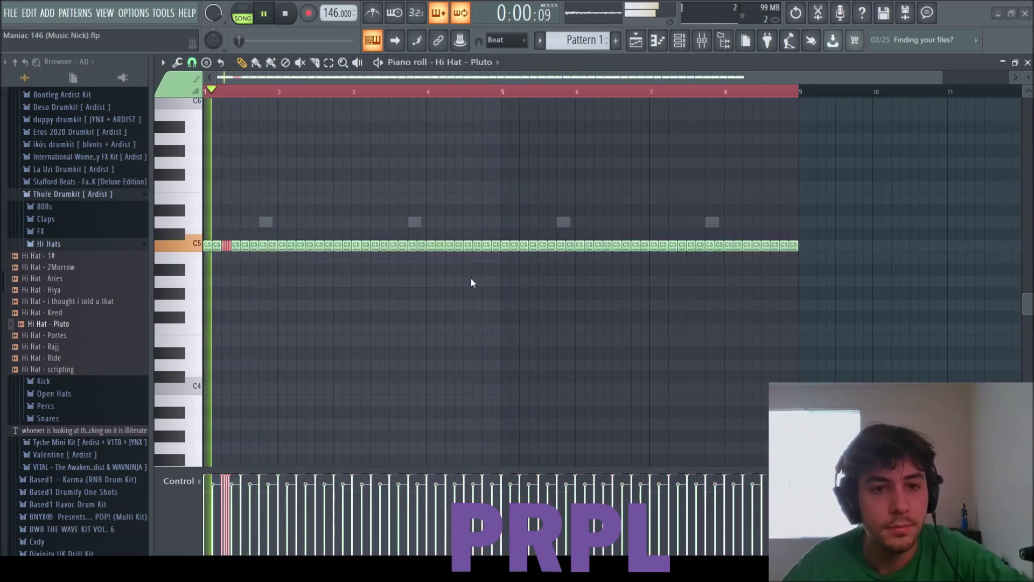
key(space)
key(space)
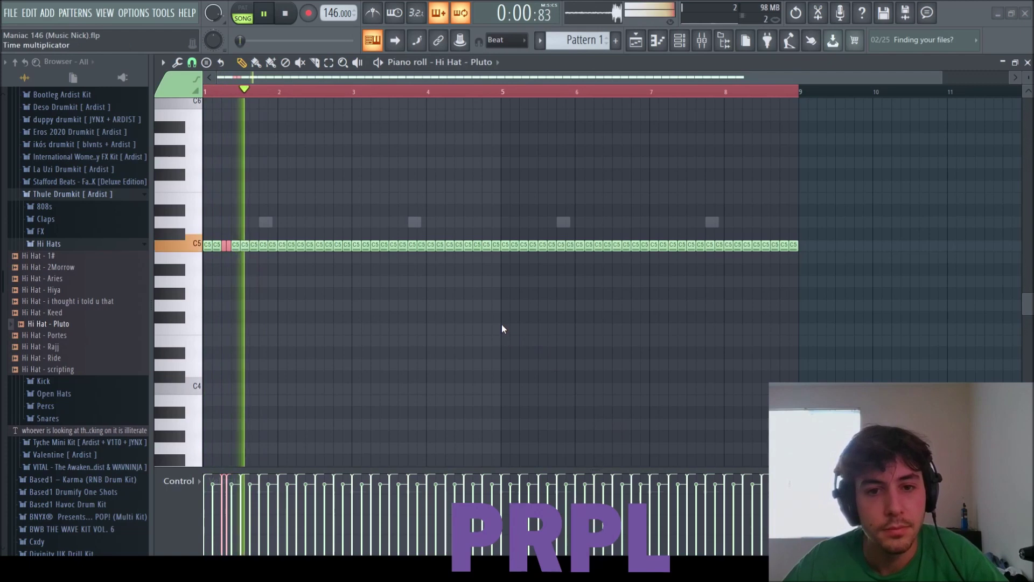
Add short lower-pitched hi-hat rolls and single hits beneath the C5 line between late bar 2 and early bar 4, and replay.
key(space)
key(space)
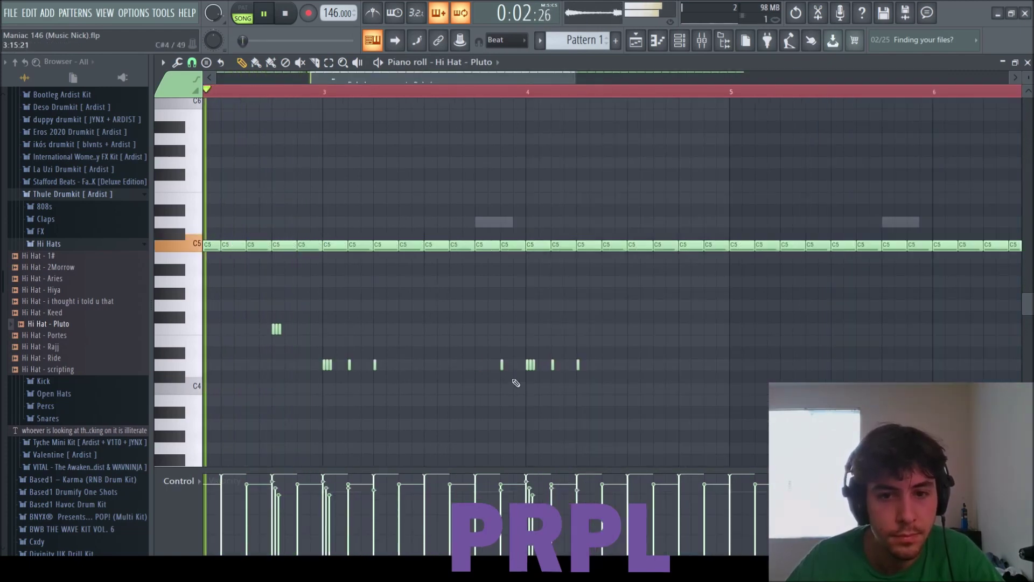
scroll(458, 350, down, 2)
key(space)
Split the hi-hat note midway through bar 3 with a softer second hit, and chop bar 4's last note into a roll with falling velocities.
click(438, 247)
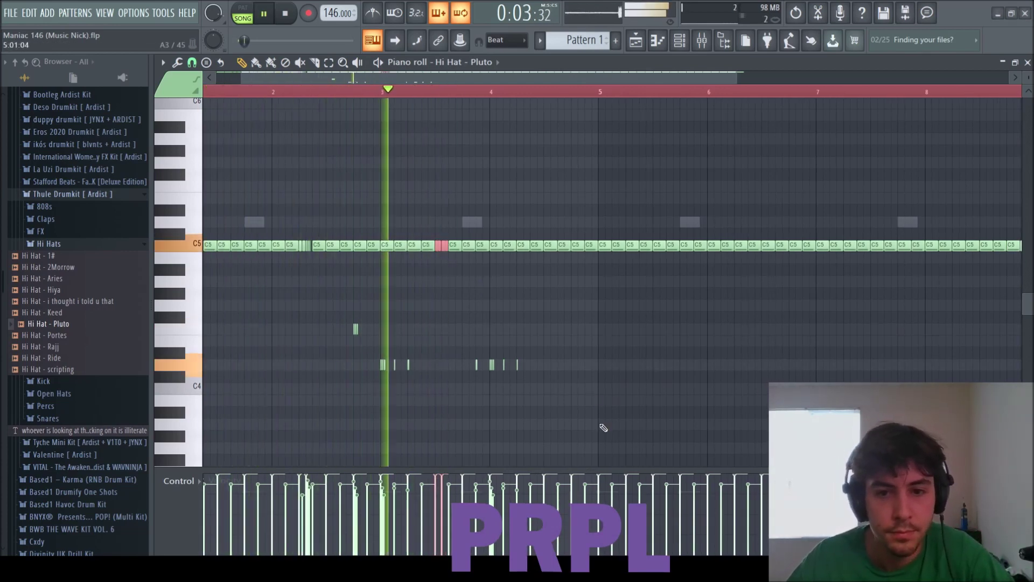
click(443, 492)
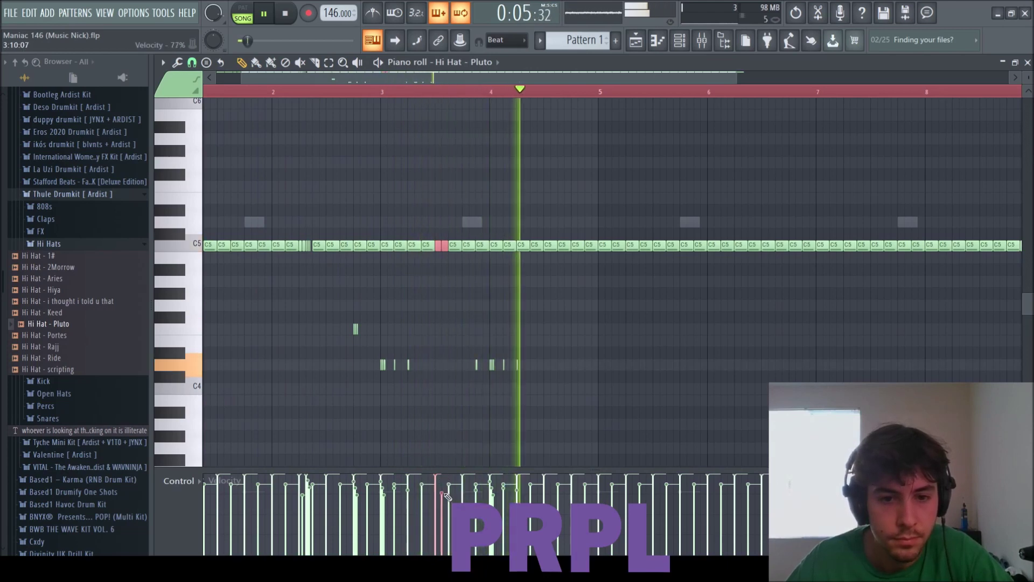
ctrl+click(459, 437)
key(space)
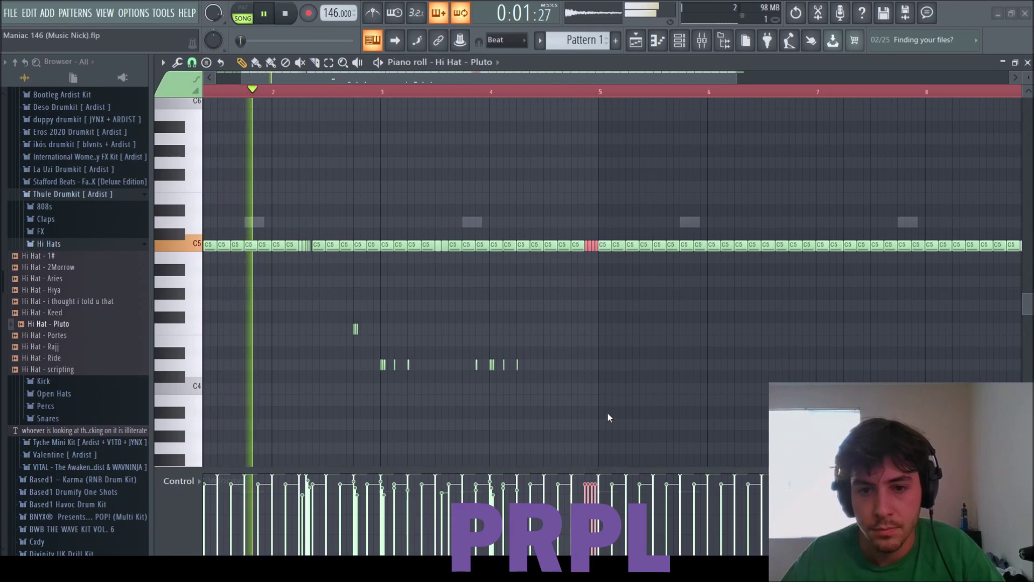
scroll(595, 299, down, 2)
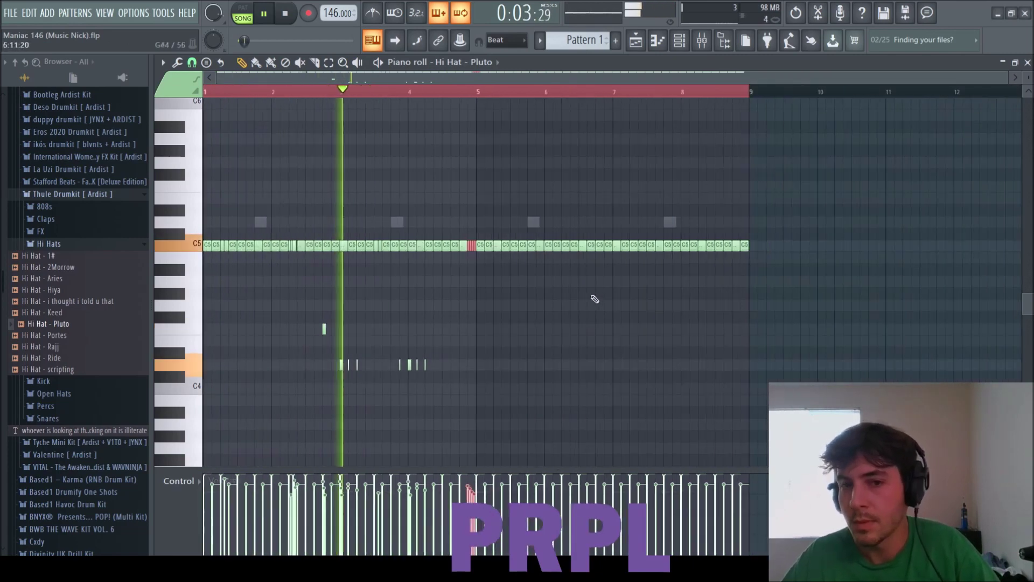
Replace the hi-hat notes in bars 5 to 8 with a duplicate of bars 1 to 4 and return to the hi-hat channel.
drag(480, 246, 767, 250)
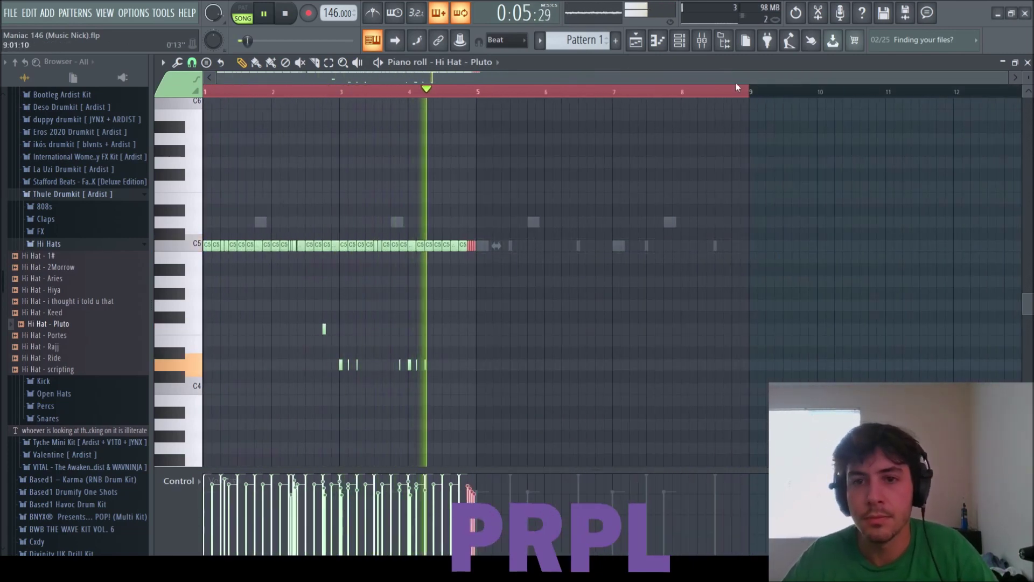
key(ctrl+a)
key(ctrl+b)
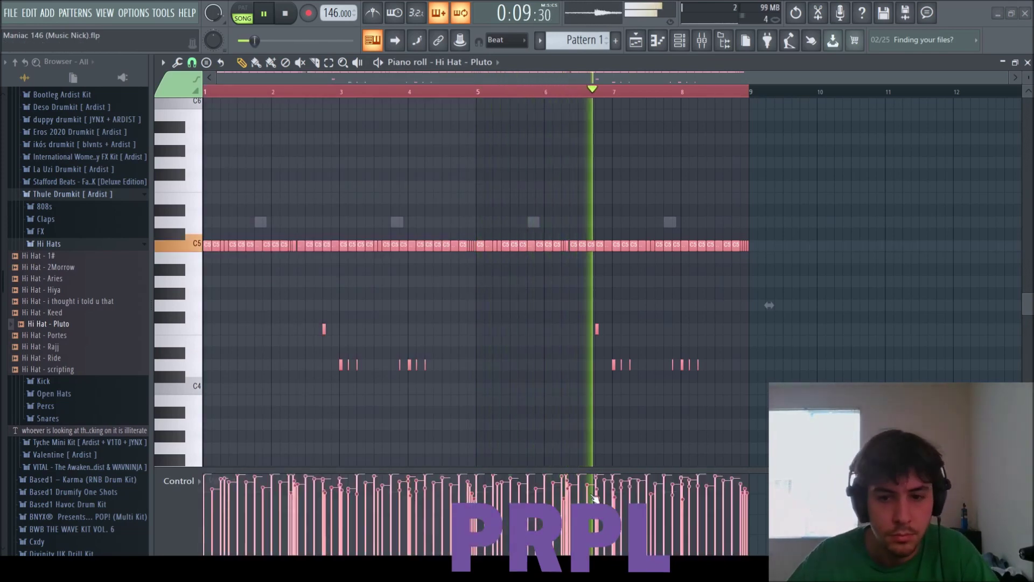
click(1029, 62)
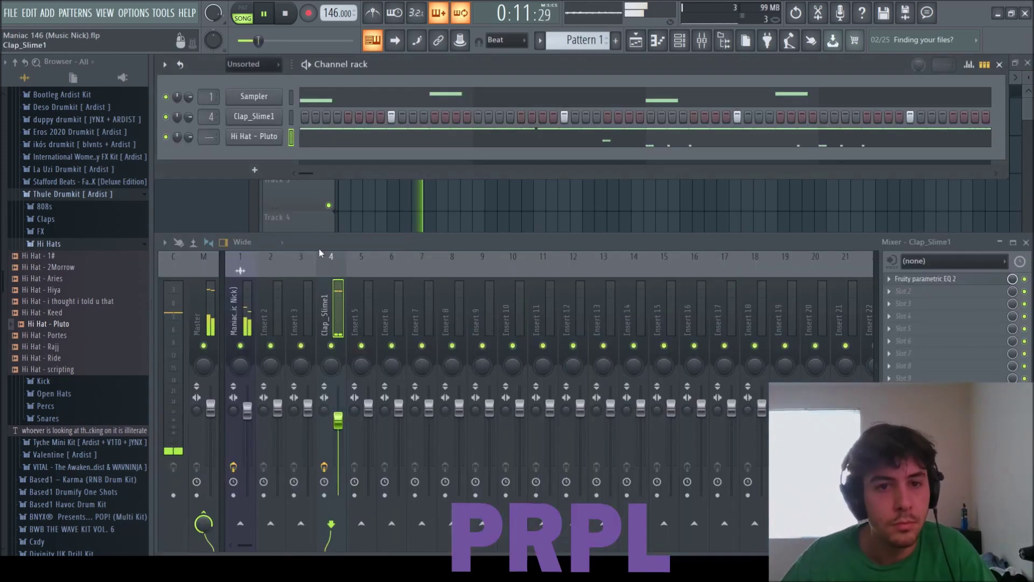
click(262, 138)
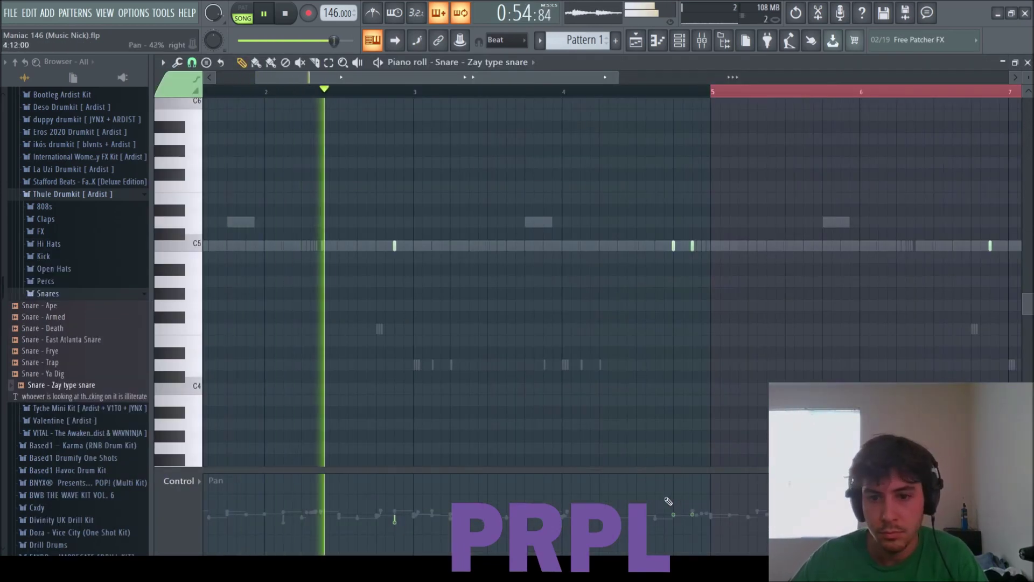
Pan the two Zay type snare hits at the end of bar 4 apart, the first right and the second left.
click(677, 507)
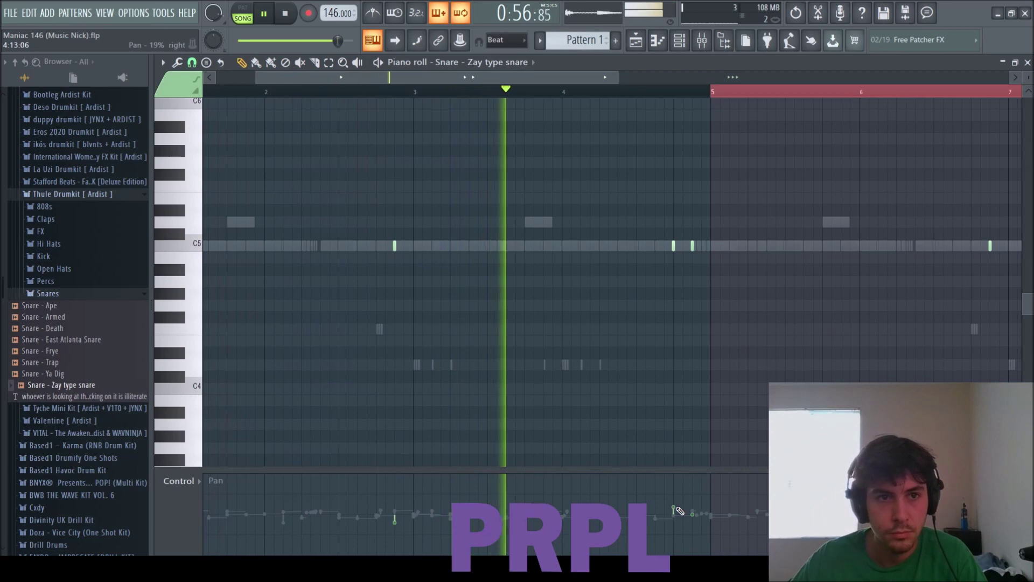
click(693, 522)
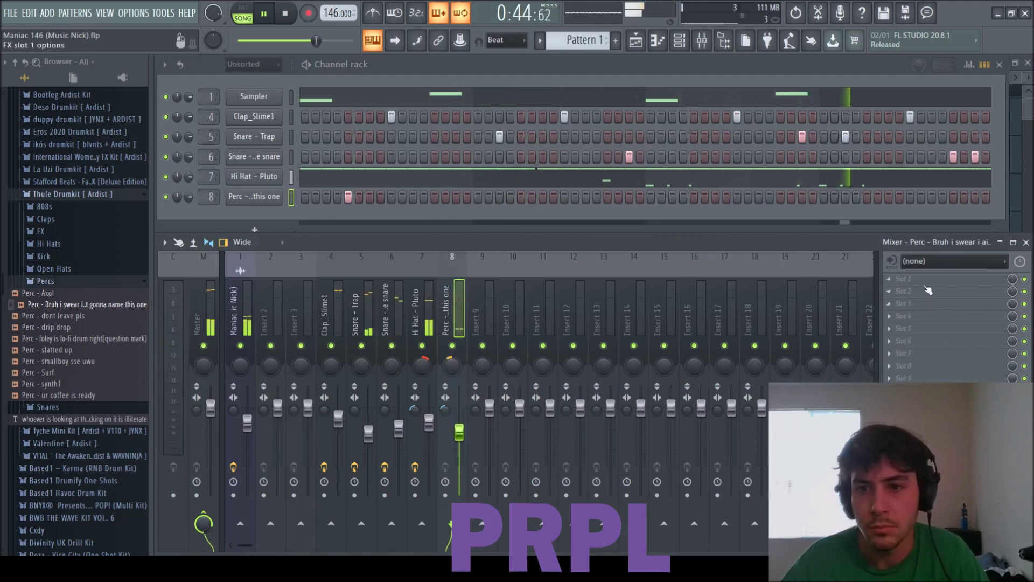
Add Fruity parametric EQ 2 to the percussion's mixer track and shift its lowest band up in frequency.
click(634, 103)
click(201, 147)
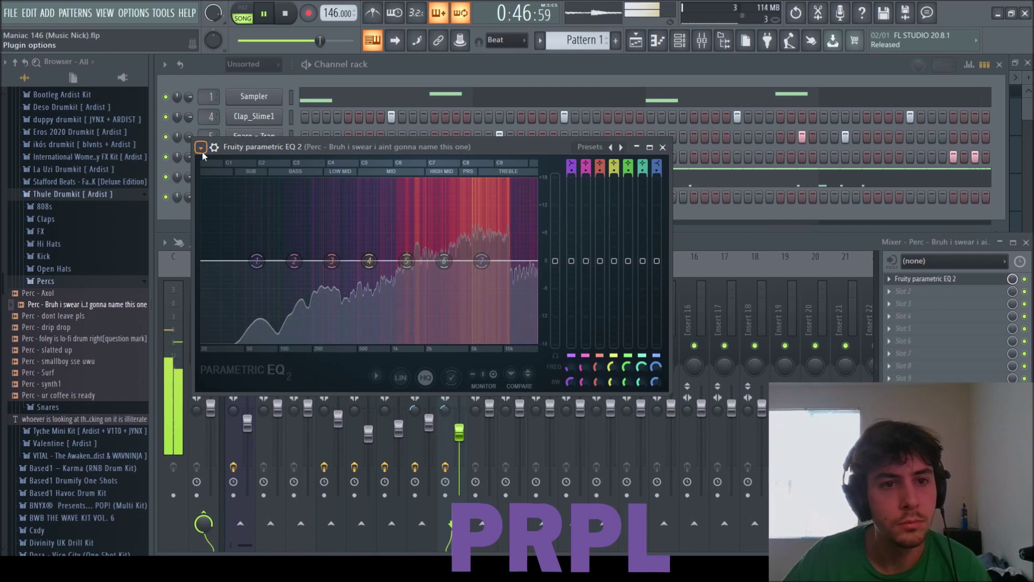
click(375, 241)
drag(209, 263, 294, 262)
scroll(532, 264, up, 5)
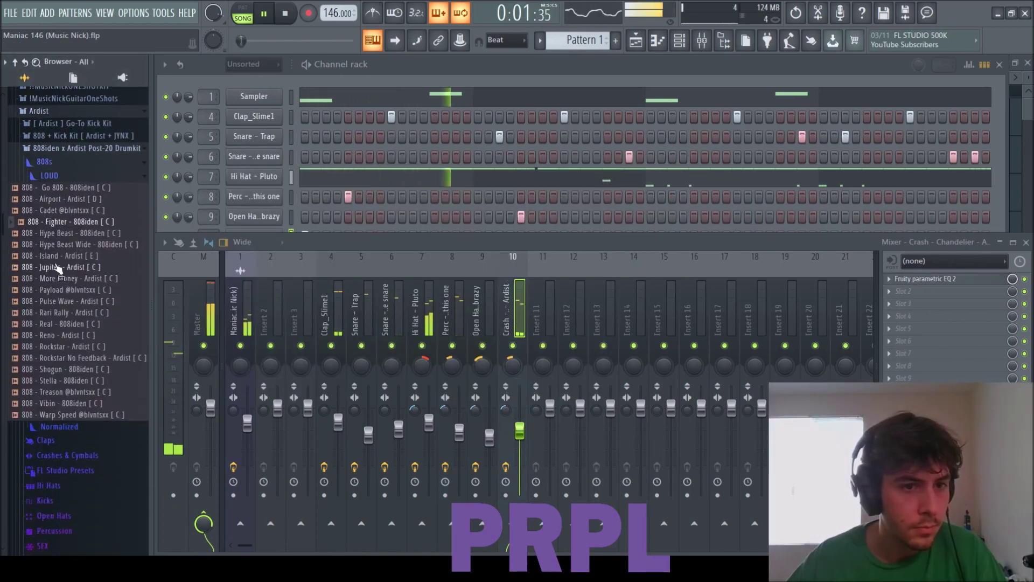
Audition the Jupiter, More Money, Payload and Pulse Wave 808 samples over the playing beat.
click(60, 267)
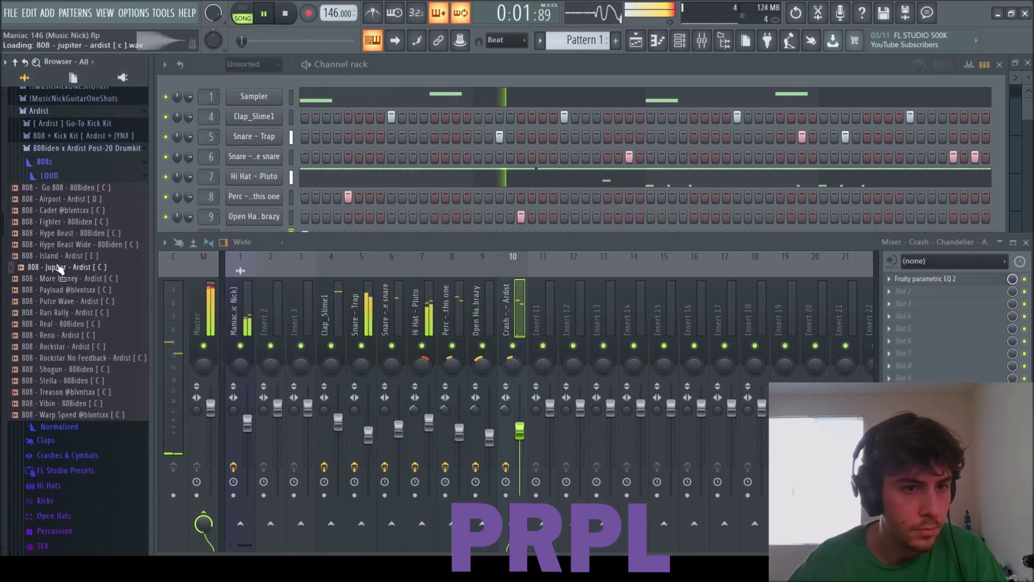
click(63, 280)
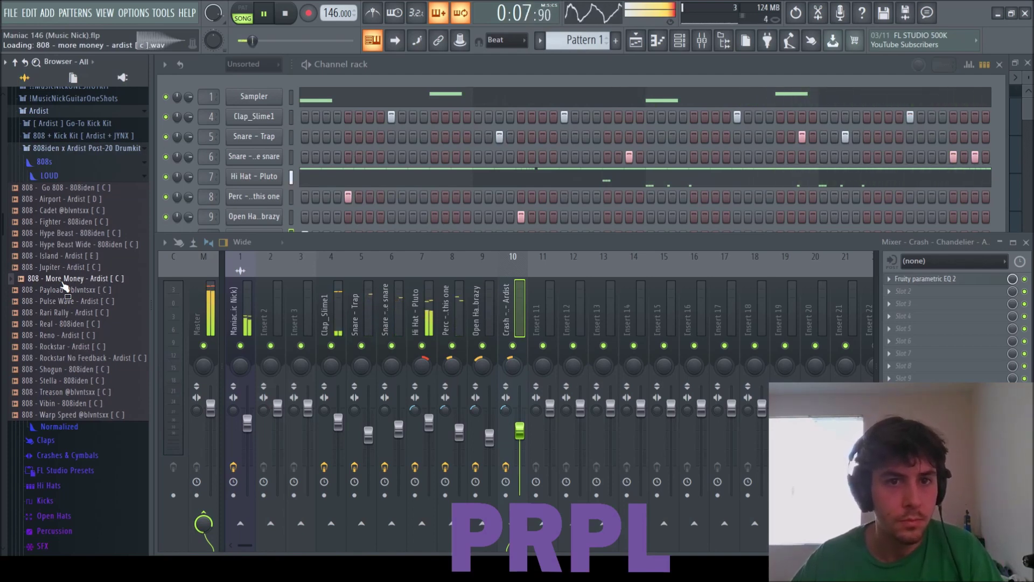
click(71, 291)
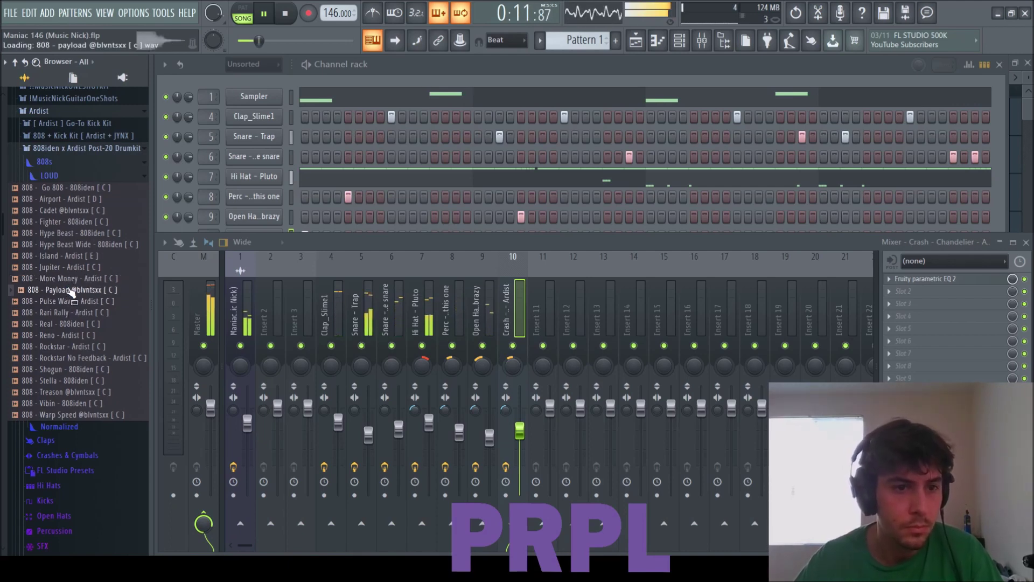
click(70, 301)
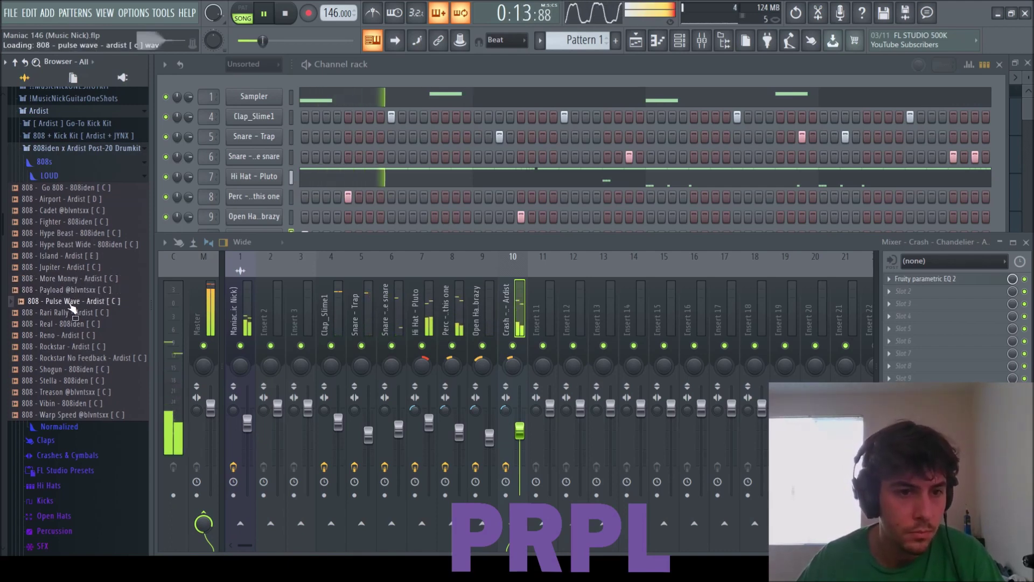
Load the 808 - Payload sample into the new Sampler channel below the crash and lower mixer track 11's volume.
key(space)
key(Up)
drag(251, 264, 256, 259)
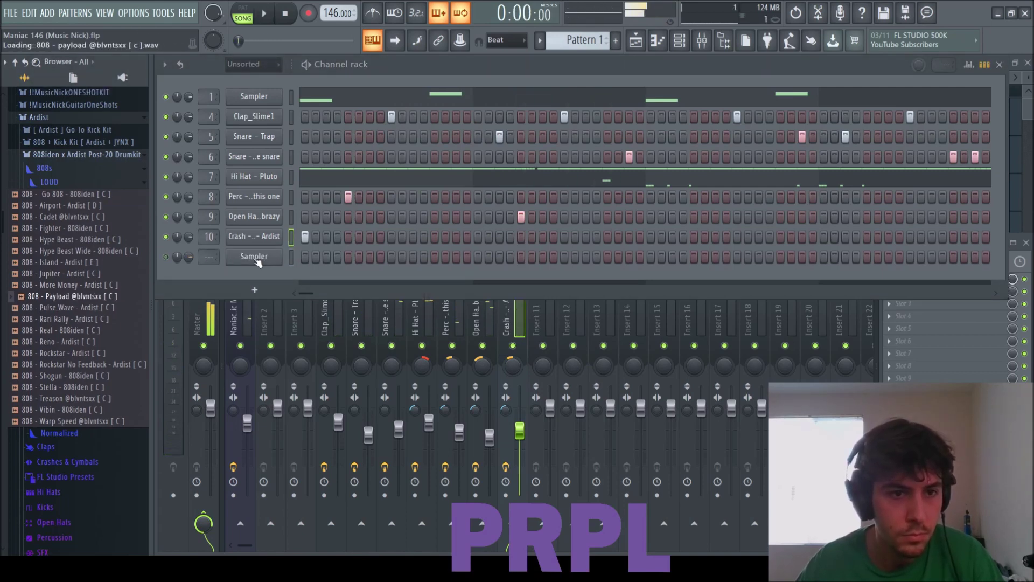
click(67, 182)
click(70, 168)
click(73, 155)
drag(549, 408, 550, 434)
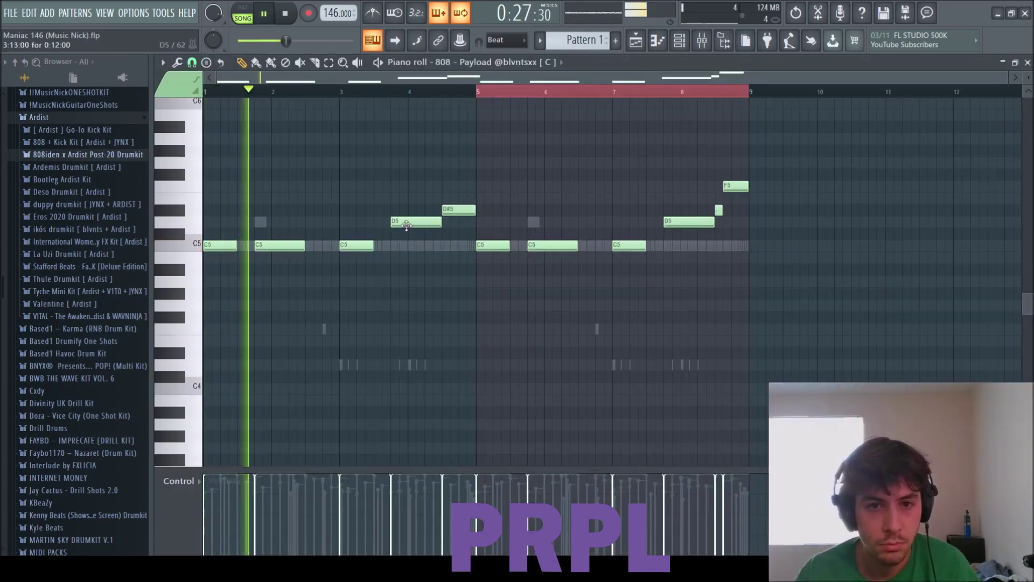
Lower the 808's D5 notes in bars 3 and 7 to C5 and save the project.
drag(686, 223, 686, 245)
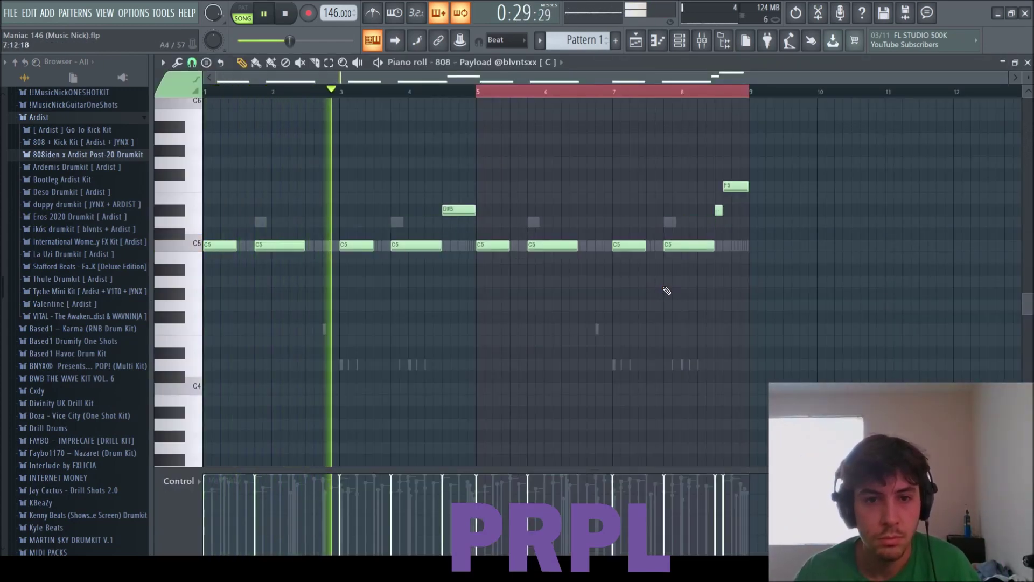
key(ctrl+s)
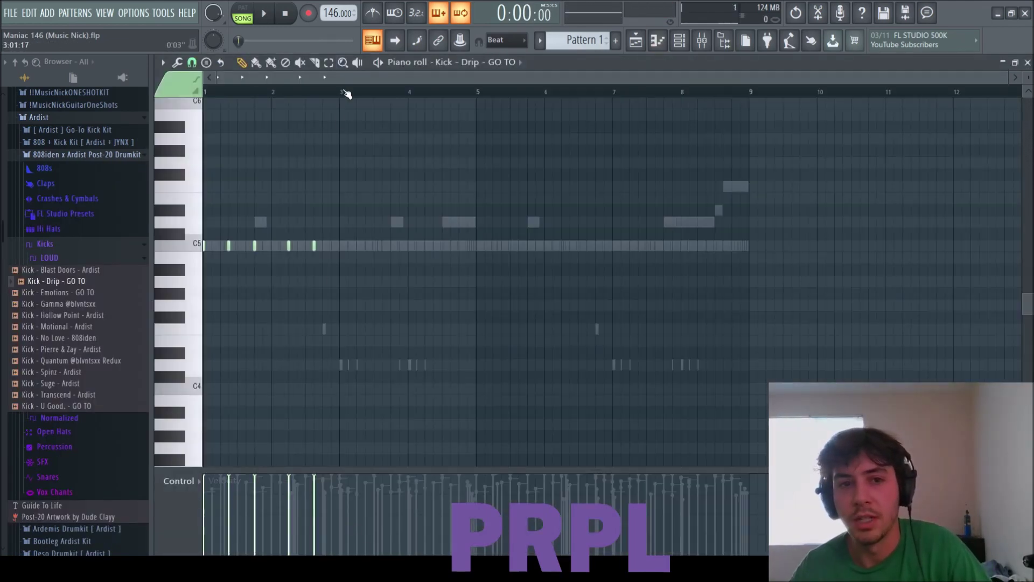
Duplicate the two-bar Kick - Drip pattern three times to fill eight bars and play it back.
drag(345, 93, 205, 91)
key(ctrl+b)
key(ctrl+b)
key(ctrl+b)
key(space)
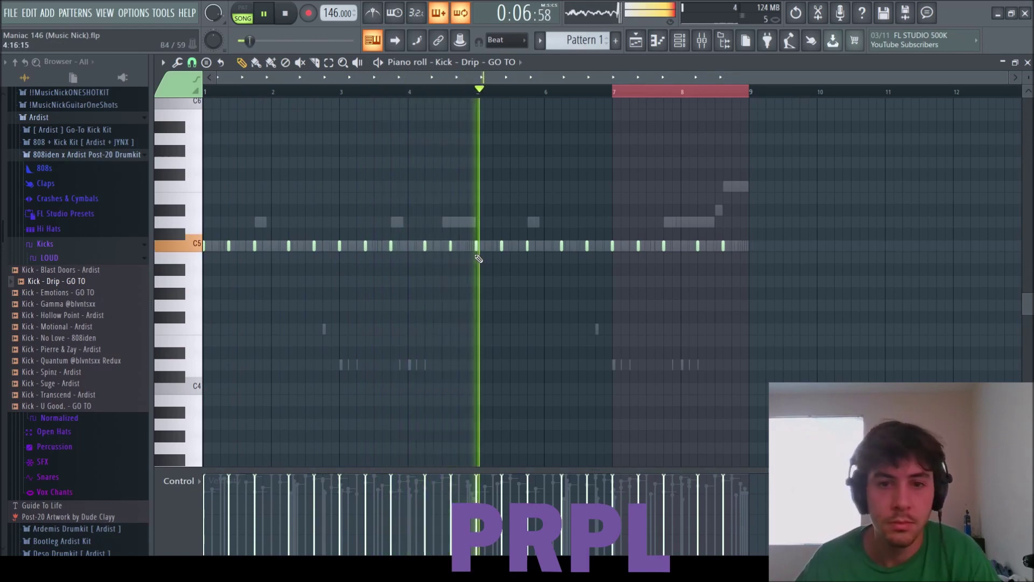
Route the kick channel to mixer track 12 with a lowered volume, and open the kick's piano roll.
click(1028, 63)
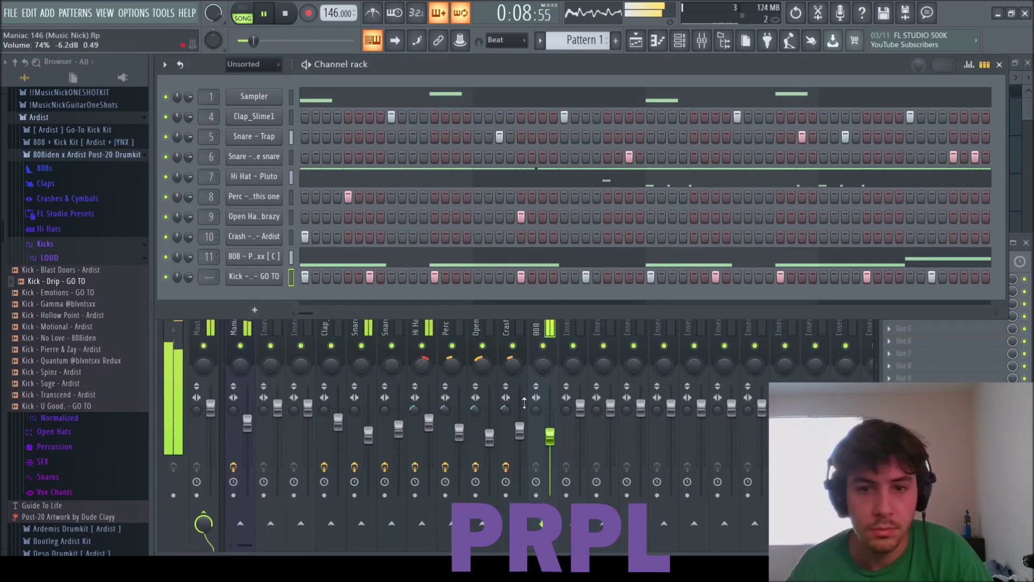
drag(580, 408, 581, 427)
key(ctrl+l)
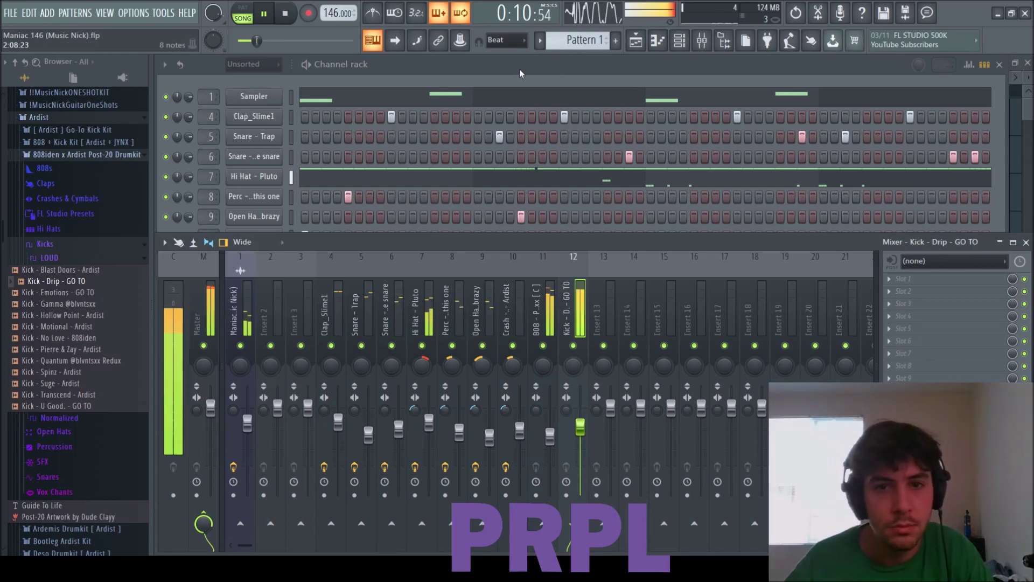
click(501, 71)
right_click(279, 275)
click(294, 282)
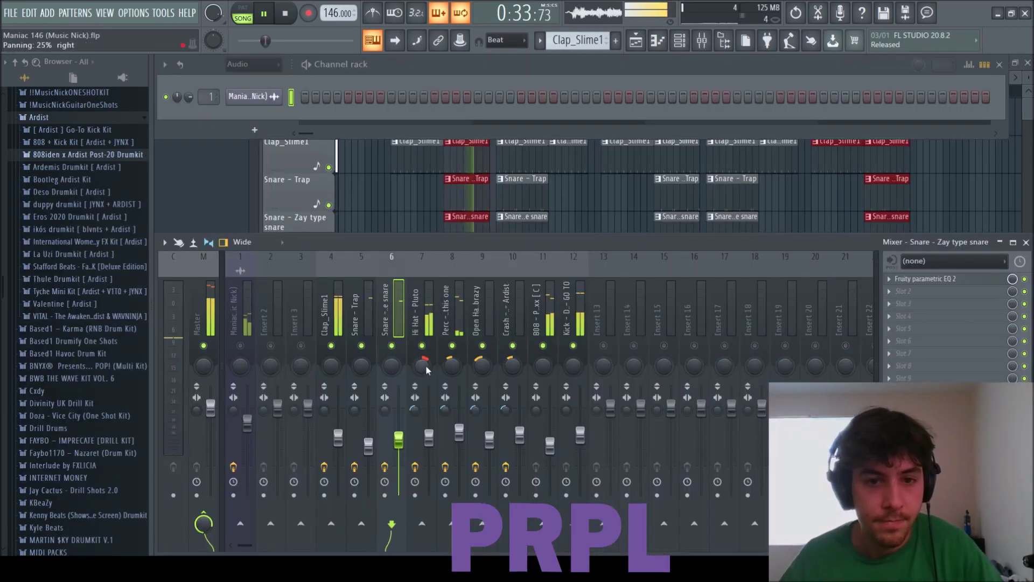
Pan the hi-hat track further right and trim the mixer volumes of the open hat, the crash to 67% and the melody loop to 74%.
drag(426, 370, 426, 365)
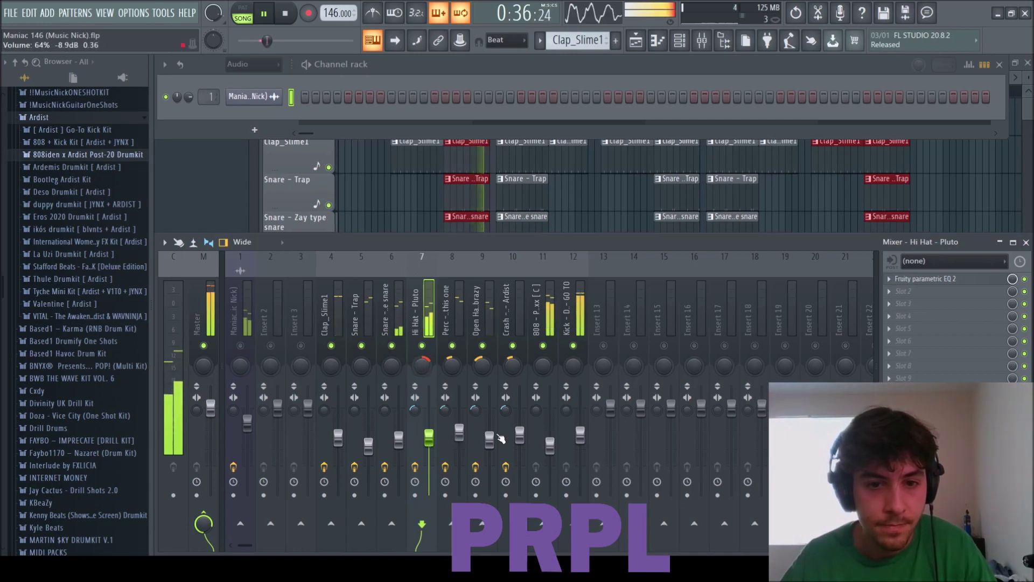
click(519, 435)
click(490, 440)
click(519, 436)
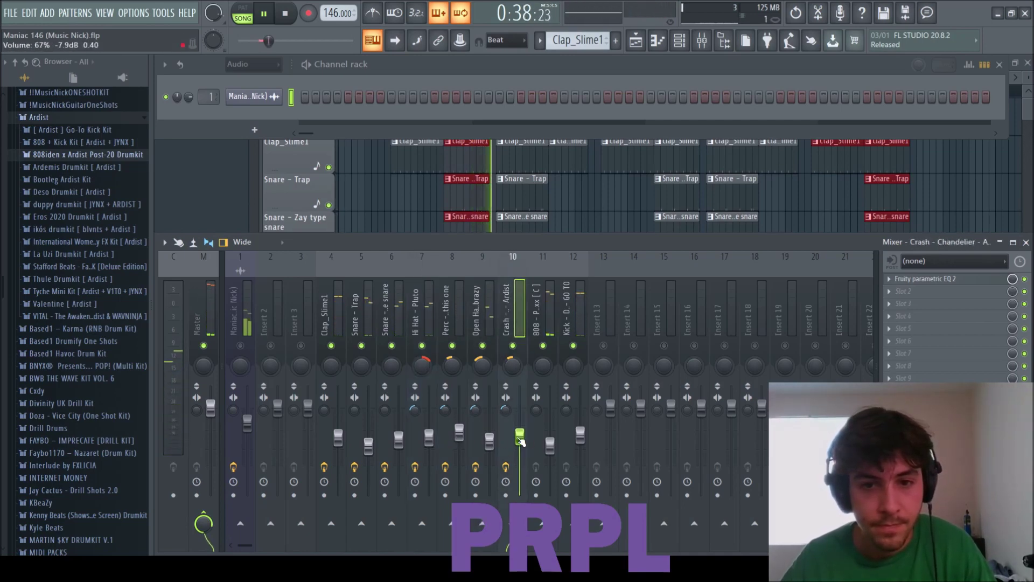
drag(248, 425, 247, 435)
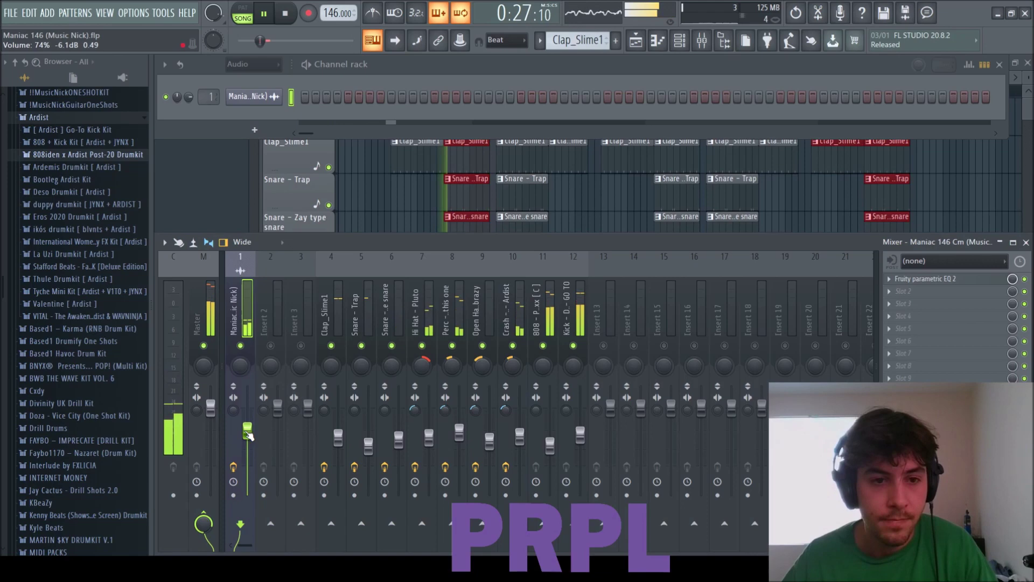
Add TRS Classic Clipper to the first effect slot of the Master track and close its window.
click(212, 309)
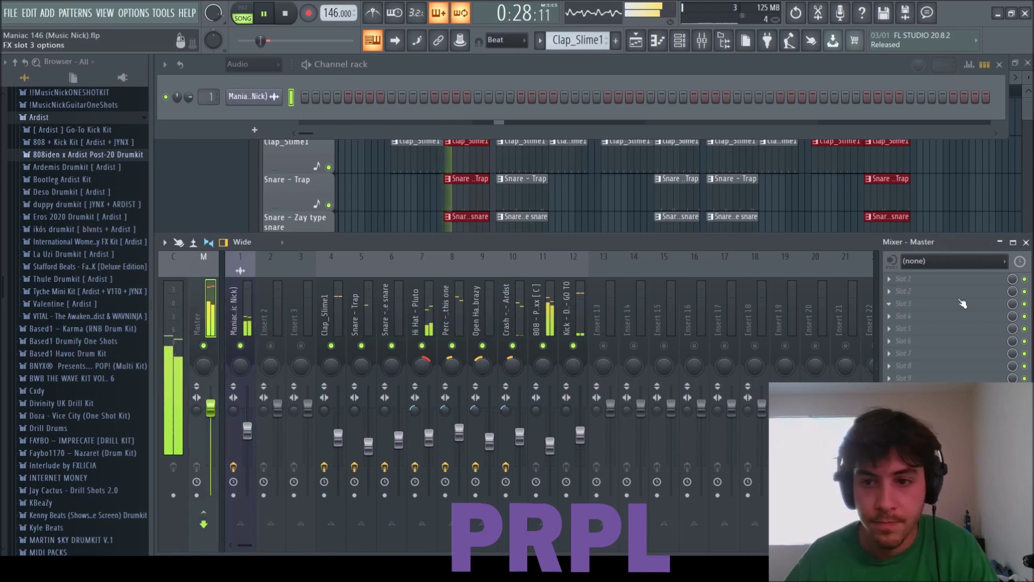
click(799, 345)
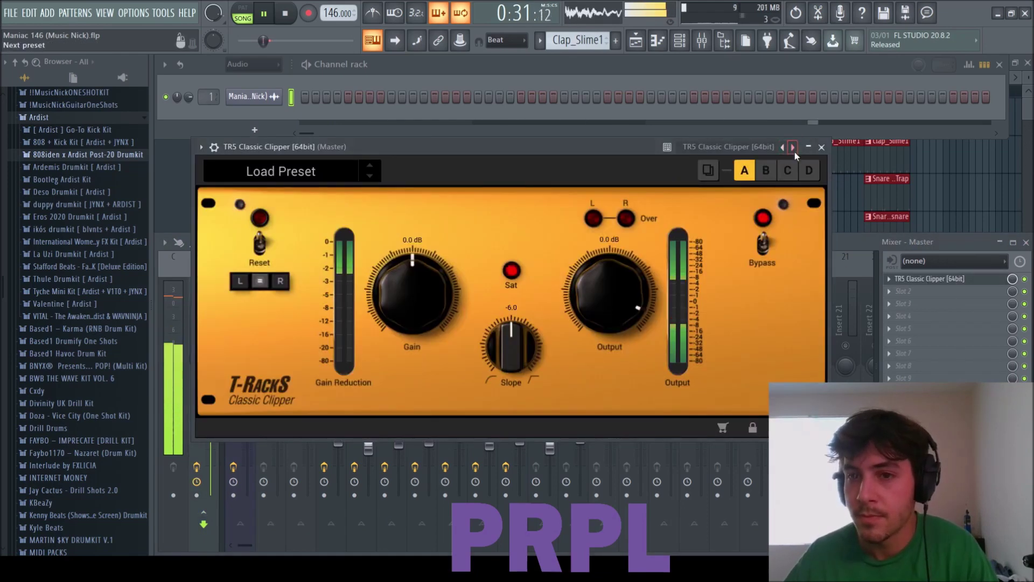
click(821, 147)
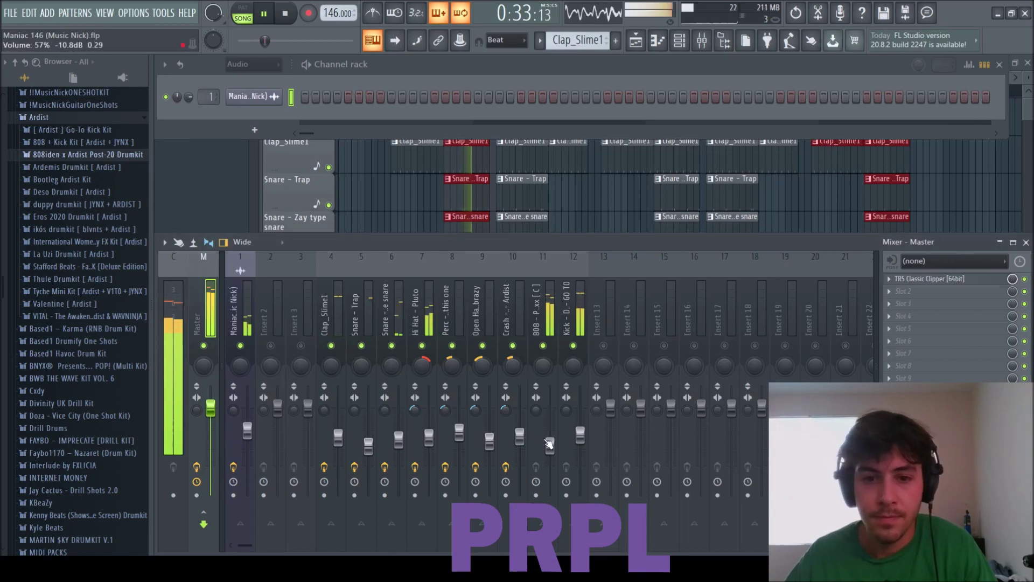
Fine-tune the kick, clap and both snare mixer levels by ear and save the project.
click(581, 435)
key(ctrl+s)
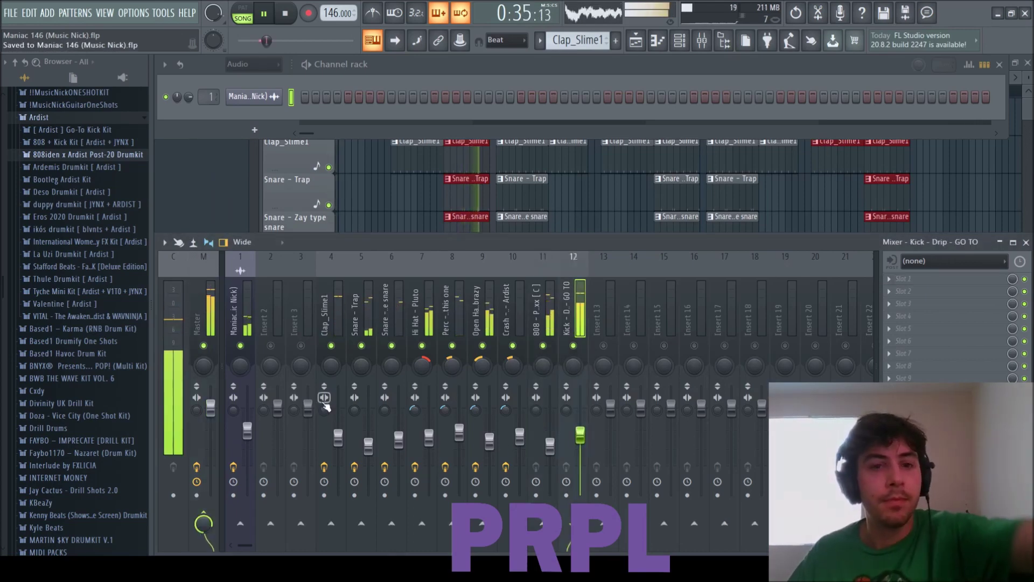
click(338, 437)
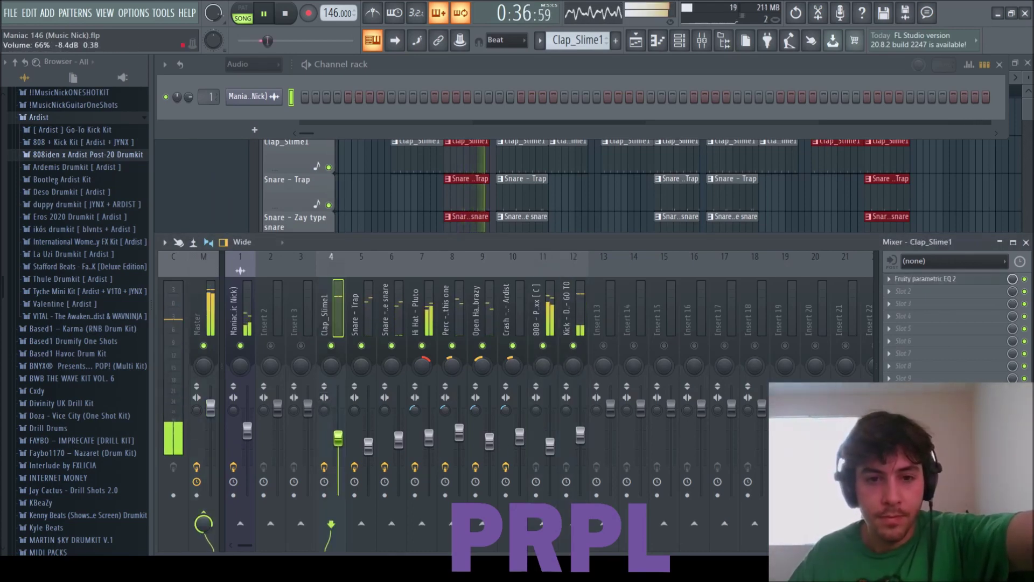
click(397, 440)
click(368, 446)
click(338, 438)
Create a Master volume automation clip over bars 89 to 97 and slope it downward to fade out the final melody loop.
right_click(365, 206)
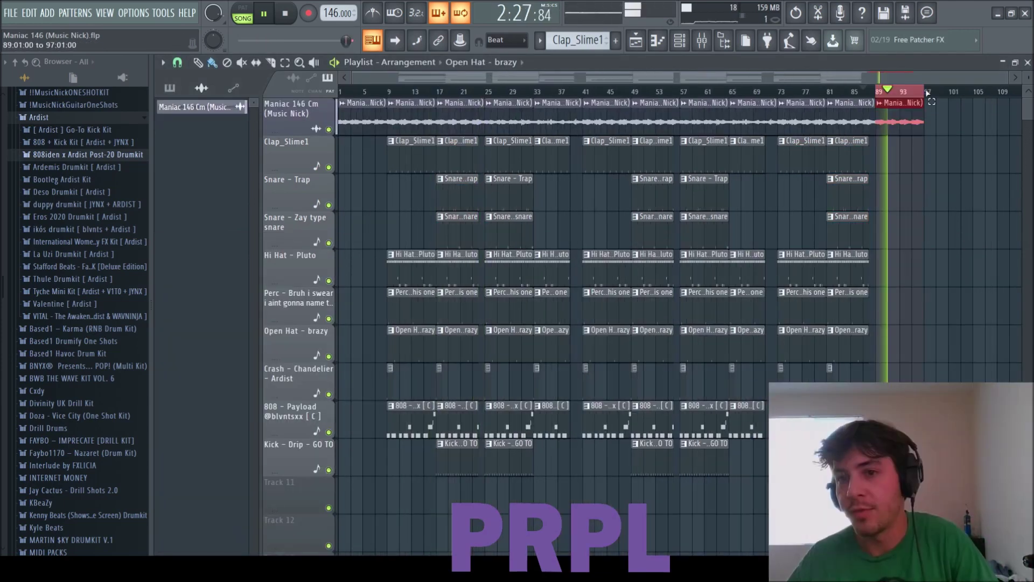
key(F9)
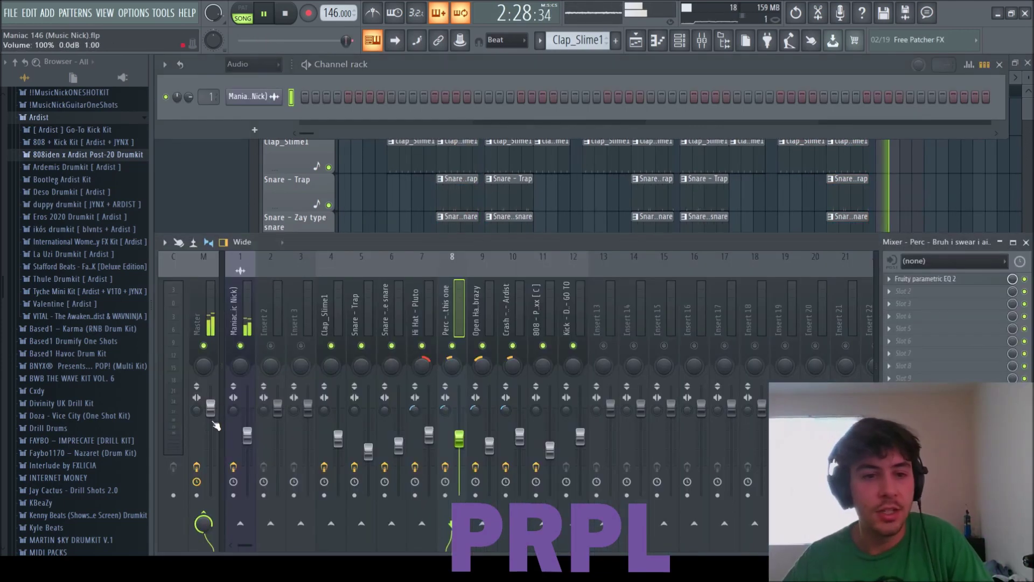
click(252, 448)
right_click(953, 173)
drag(927, 152, 931, 224)
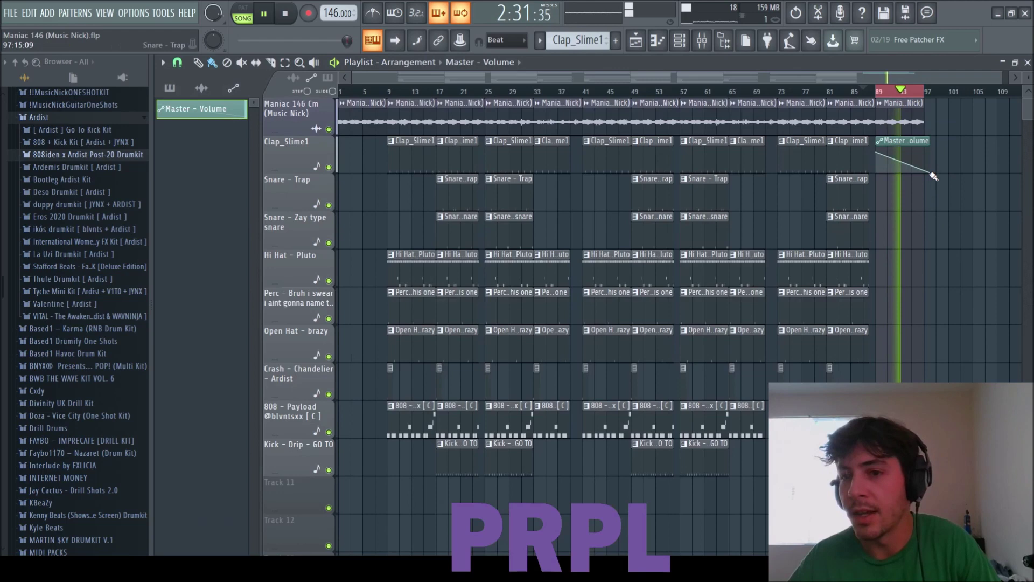
drag(934, 174, 933, 173)
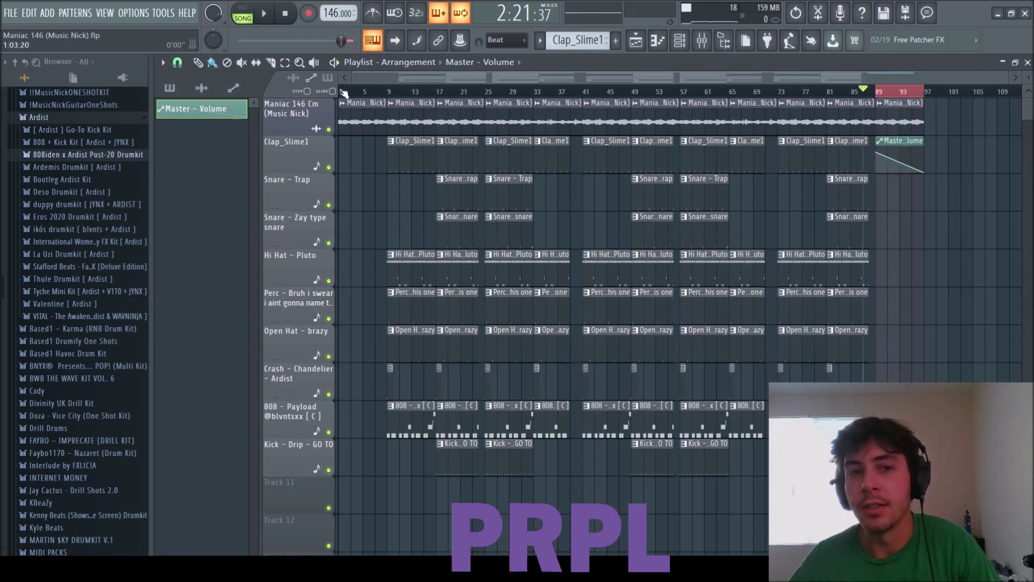
Stop playback, show the pattern list in the playlist's picker and collapse the Ardist sample folder.
key(space)
click(172, 91)
scroll(67, 205, up, 5)
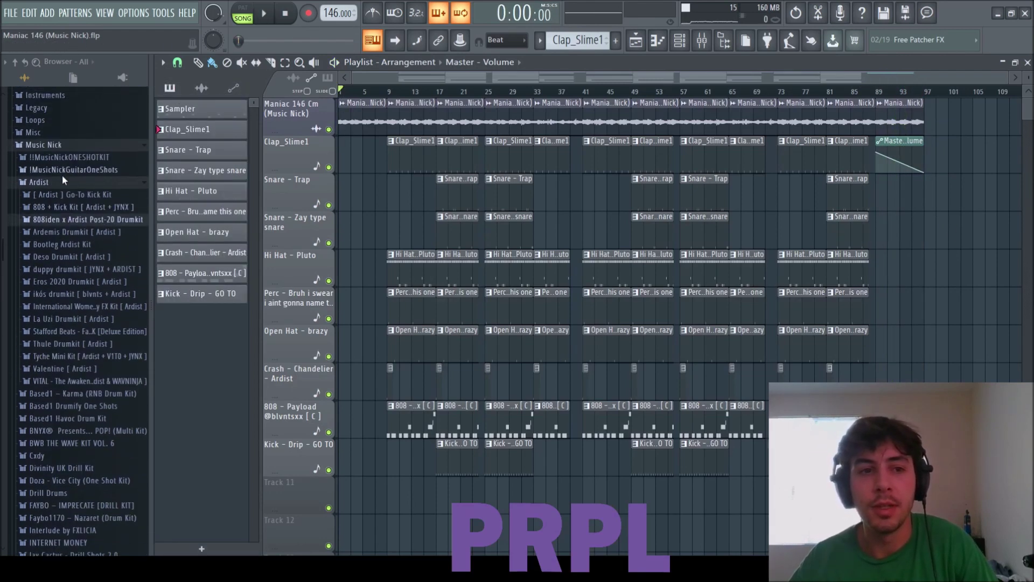
click(62, 174)
scroll(59, 184, down, 3)
scroll(59, 185, up, 3)
click(59, 175)
drag(1030, 76, 1032, 79)
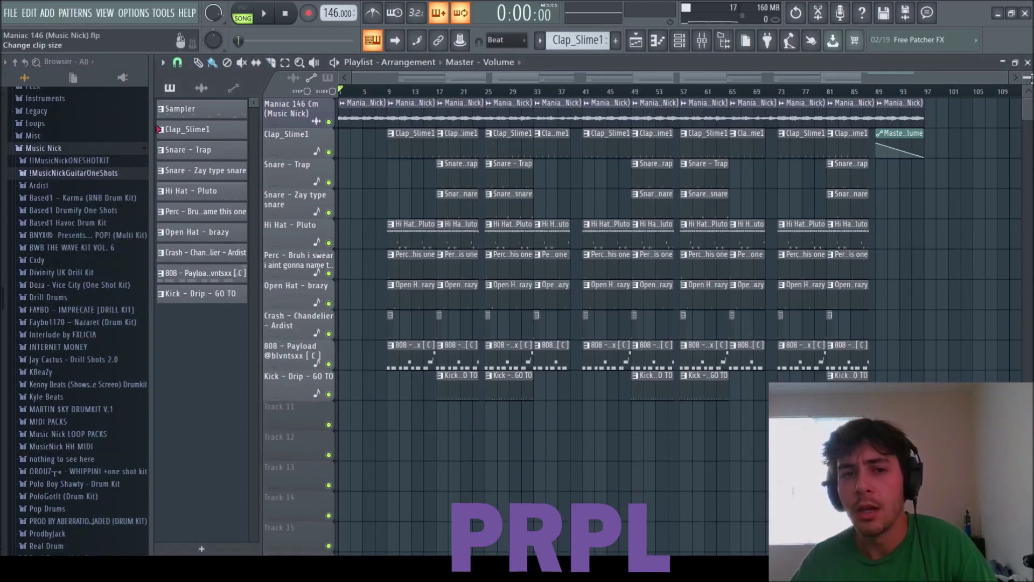
Expand the "nothing to see here" sample folder and place the "hey nick" sample on Track 12 at bar 6.
scroll(84, 404, down, 3)
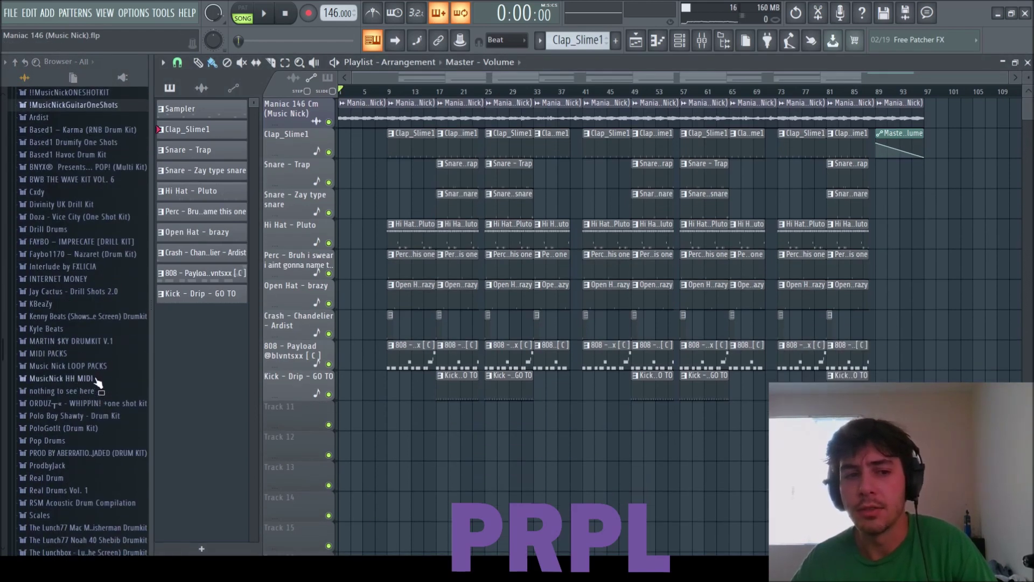
click(96, 393)
scroll(97, 398, down, 3)
drag(36, 408, 383, 436)
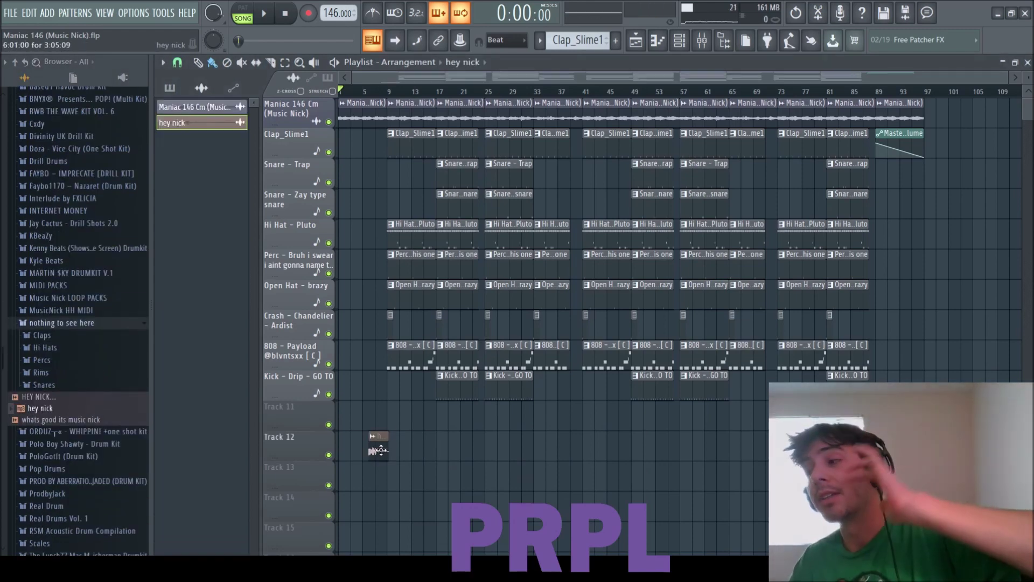